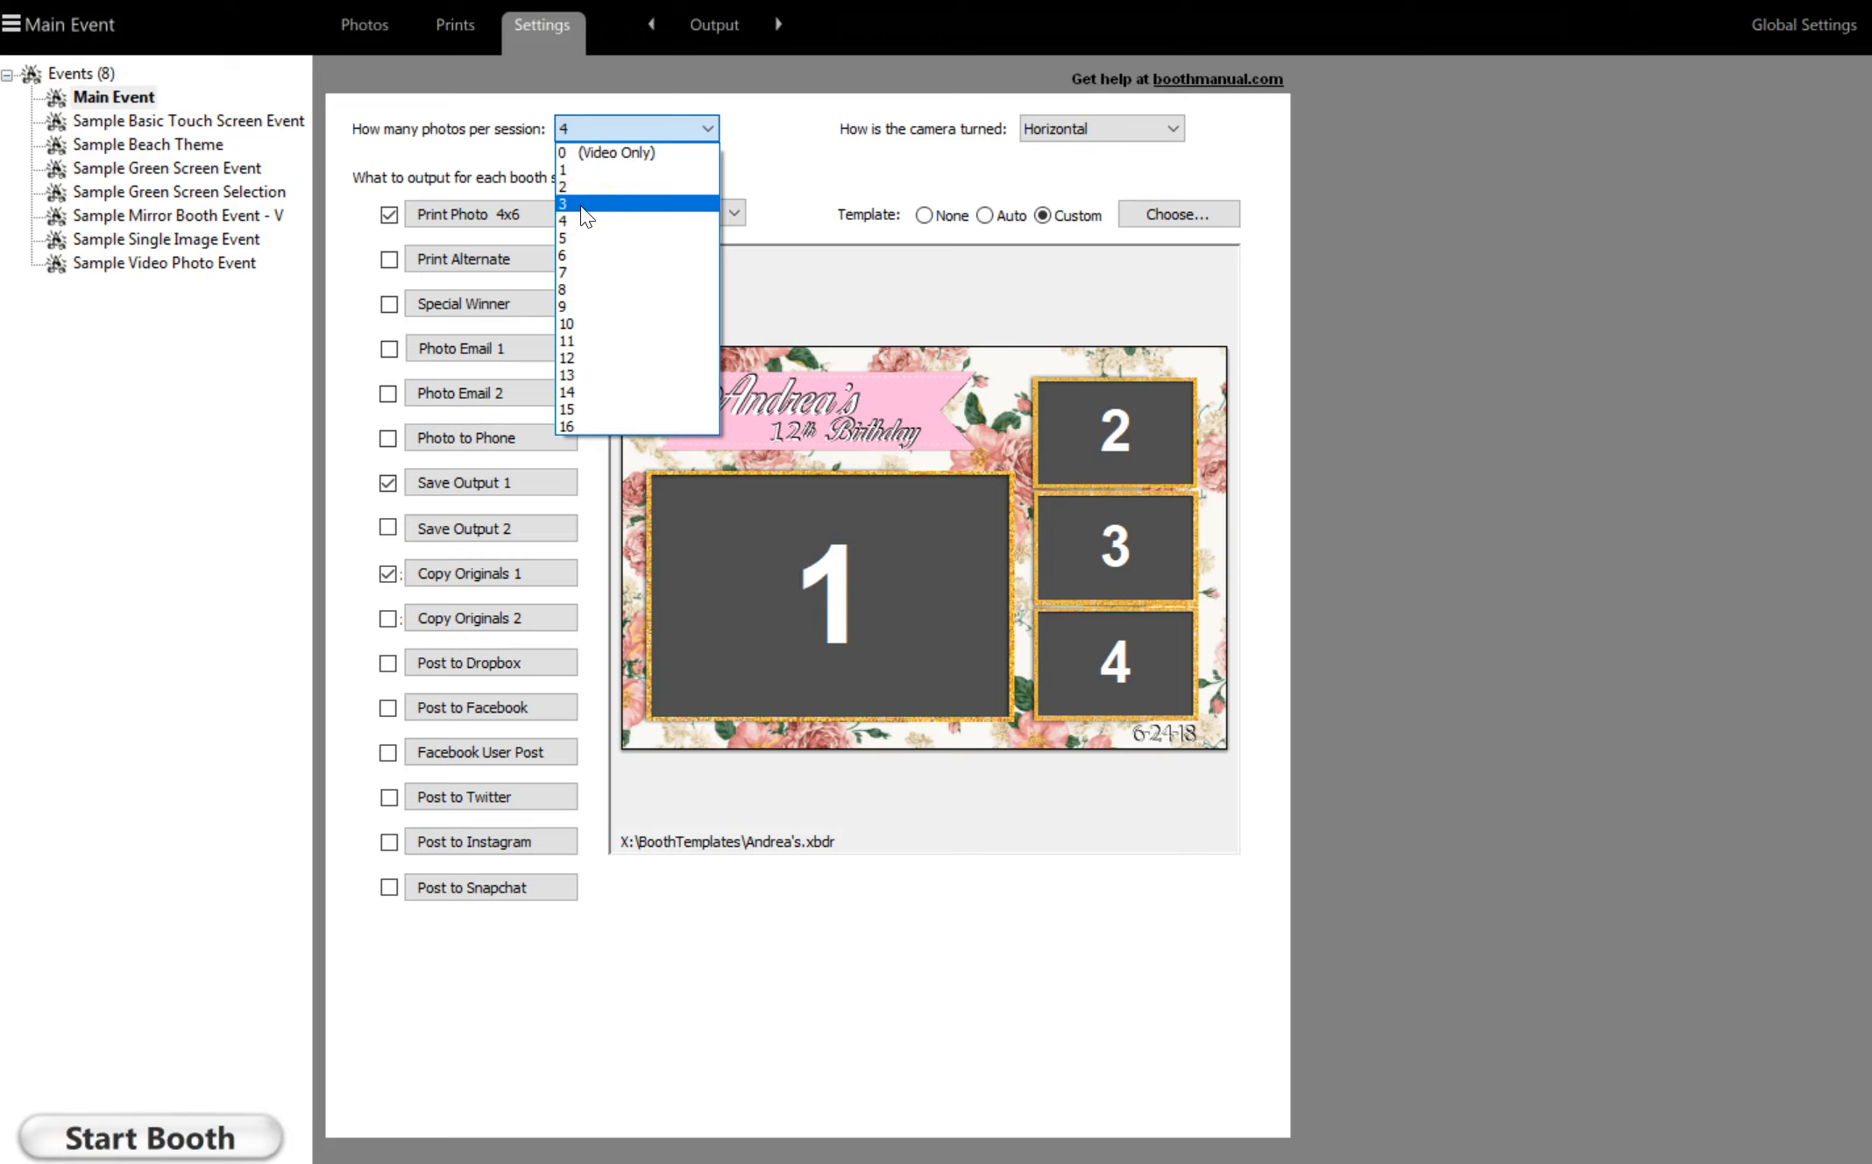
# Step: Set the number of photos per session to 4 and keep the camera orientation at Horizontal
pyautogui.click(583, 211)
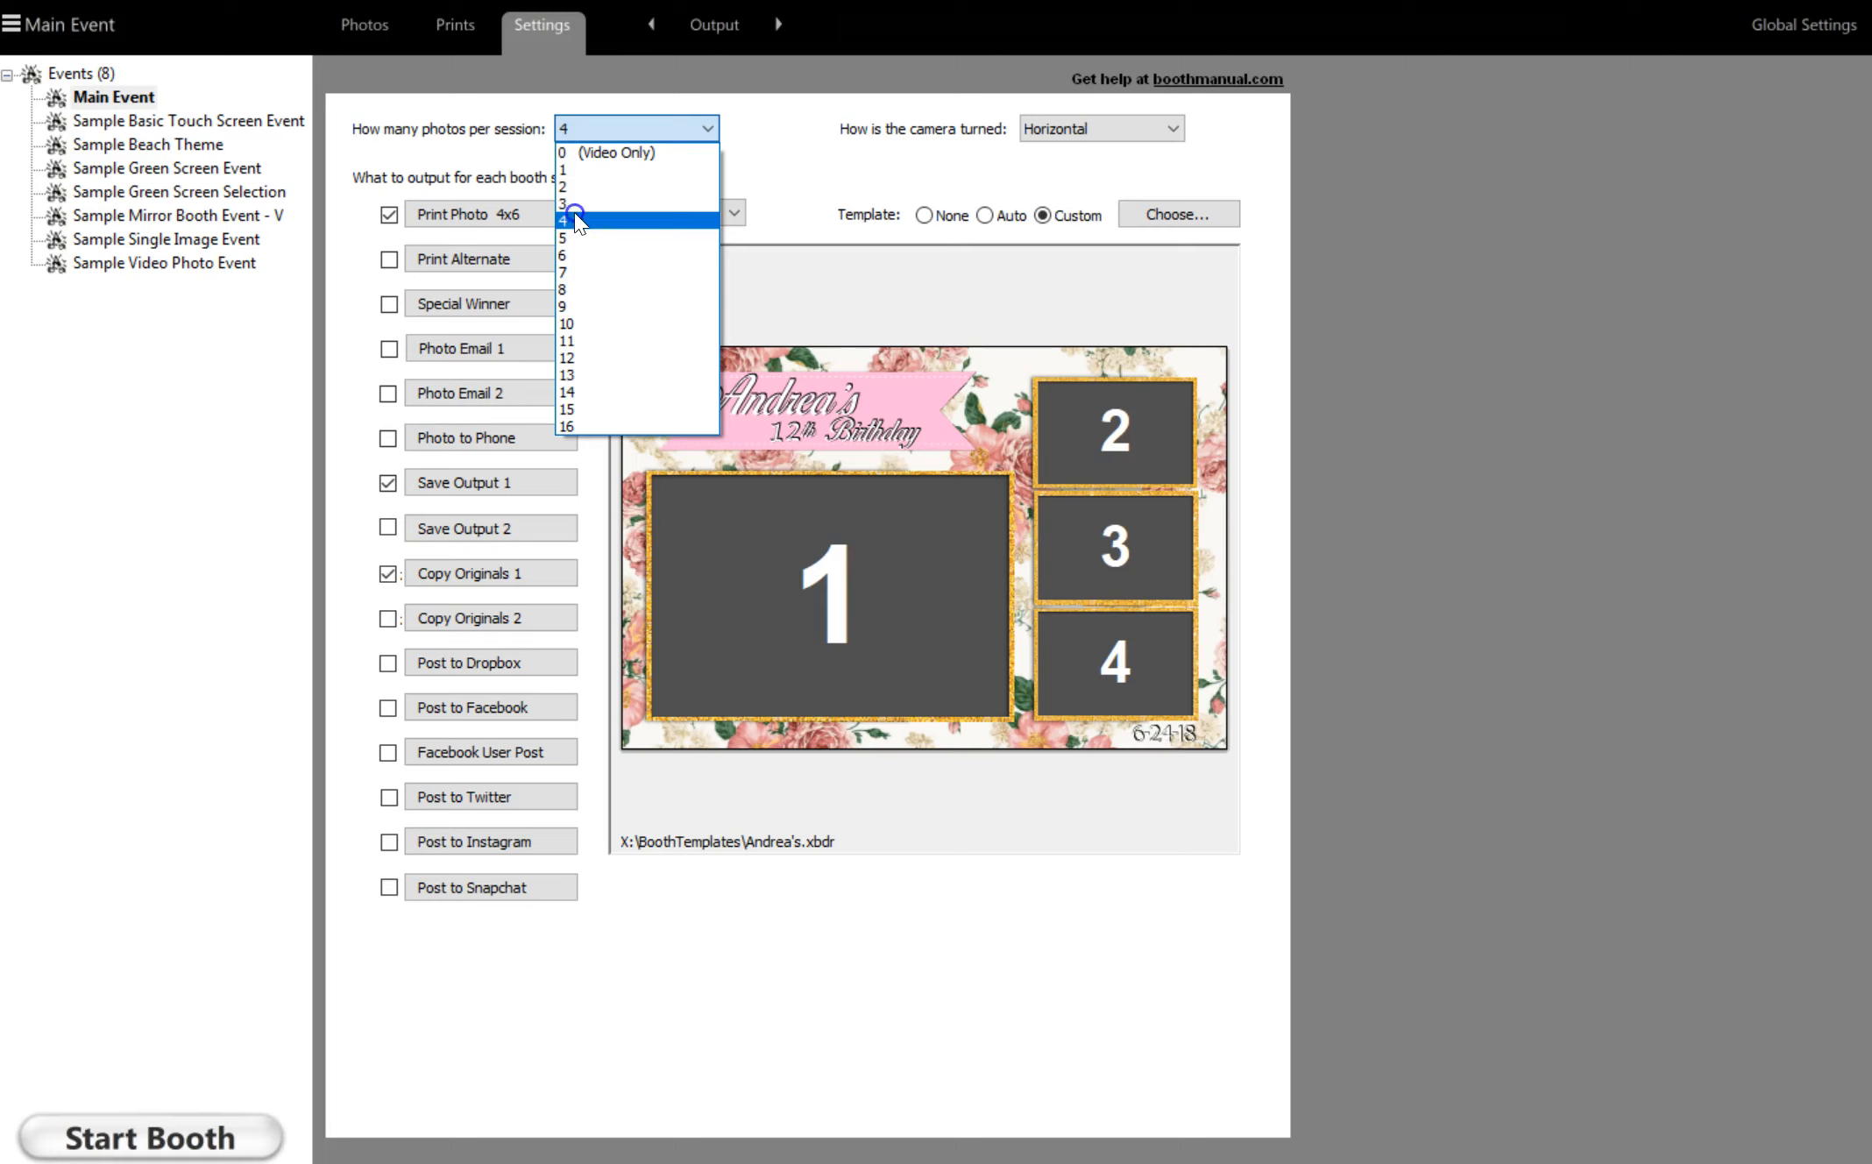
pyautogui.click(579, 220)
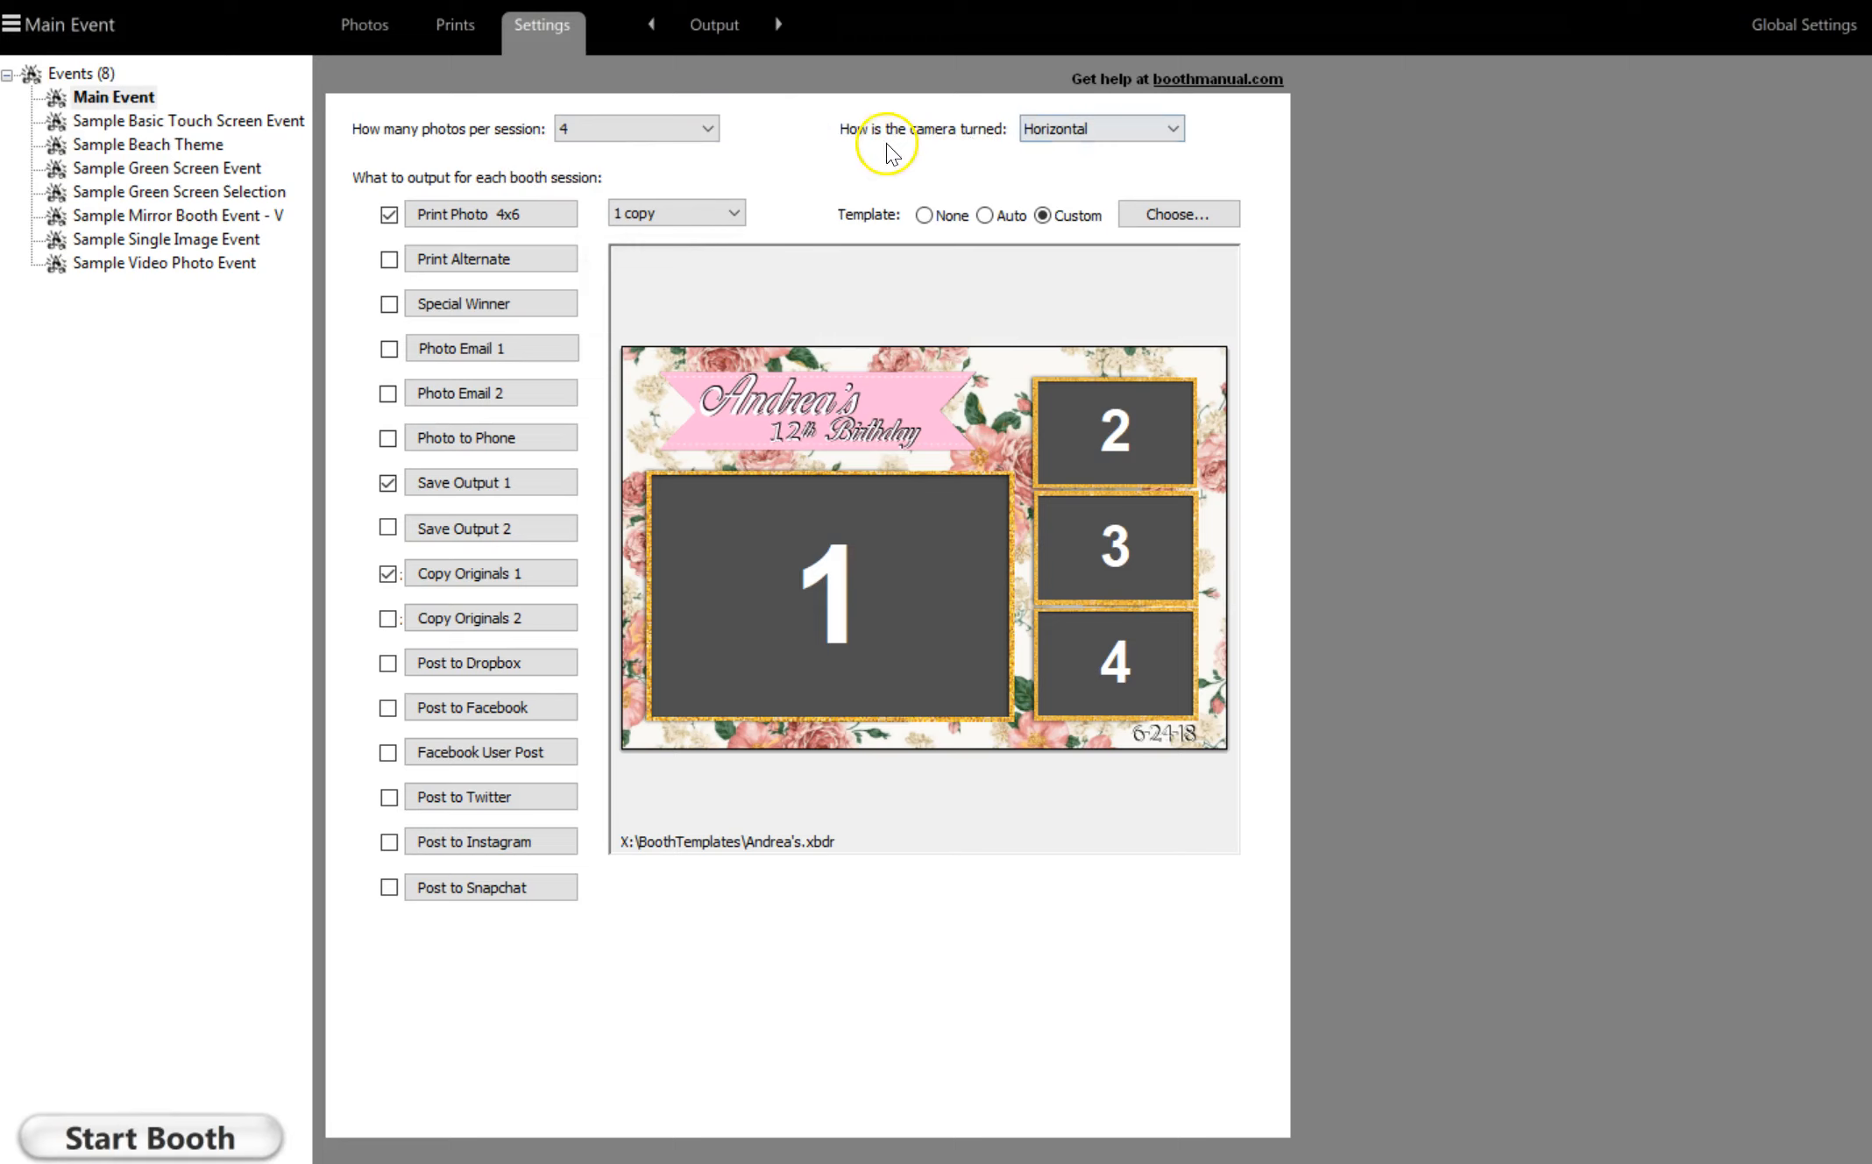
pyautogui.click(1126, 134)
pyautogui.click(1122, 130)
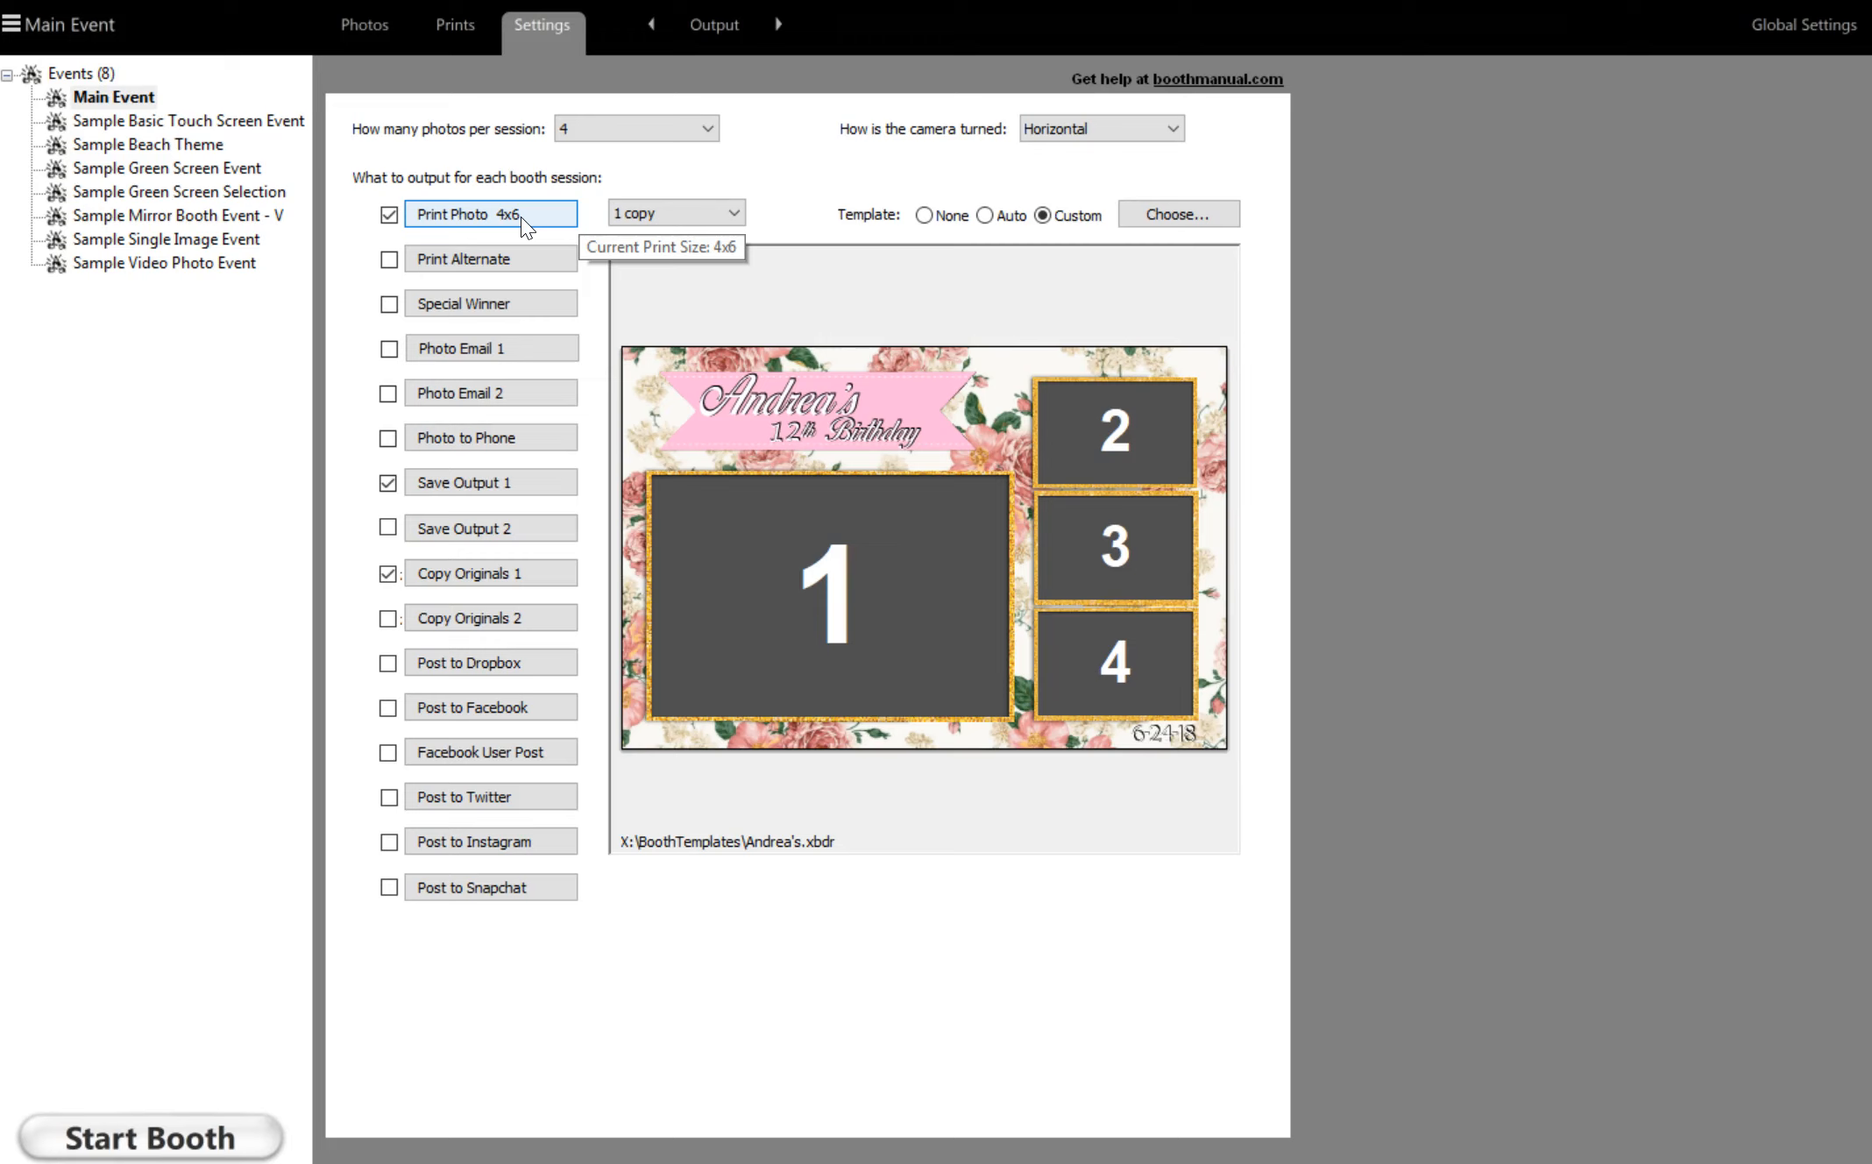
# Step: Try the 2x6 size for the Print Photo output and return it to 4x6
pyautogui.click(496, 218)
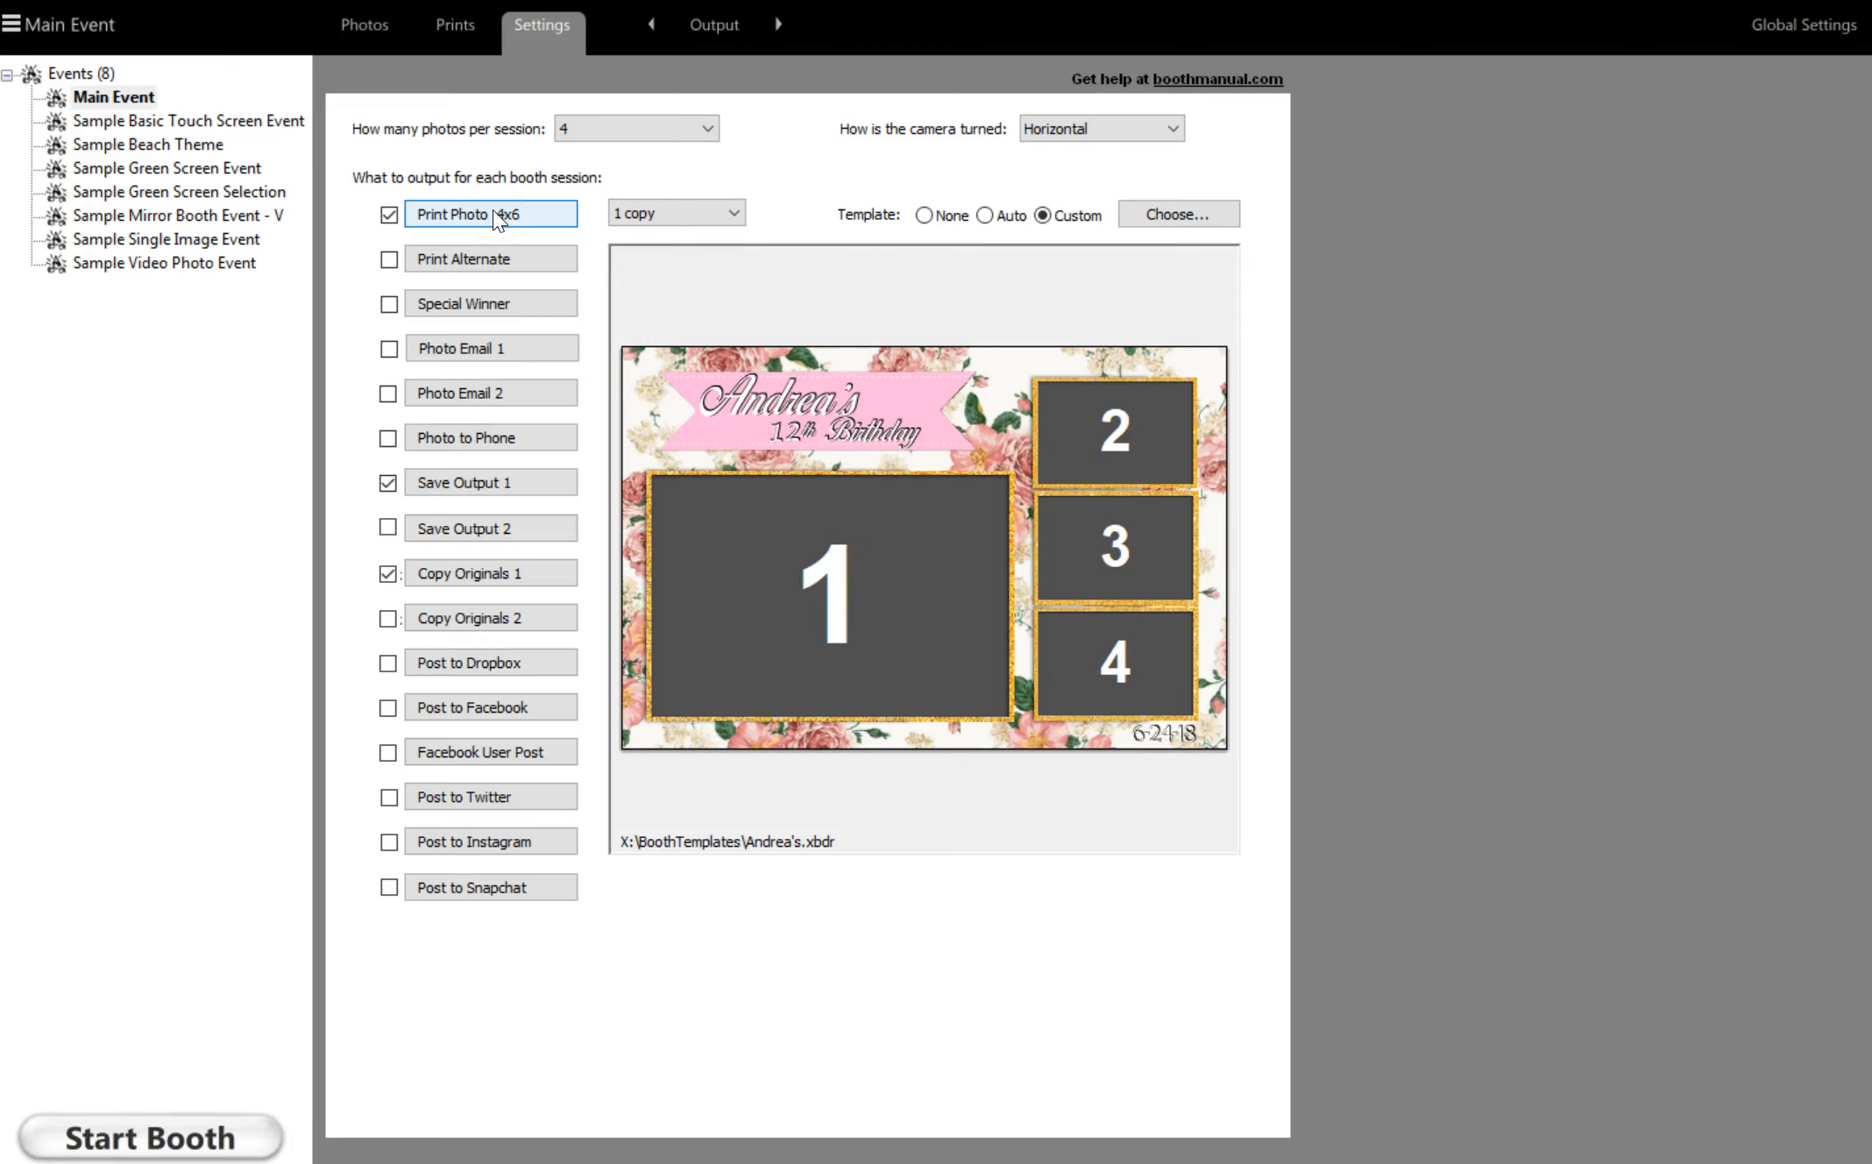
pyautogui.click(388, 215)
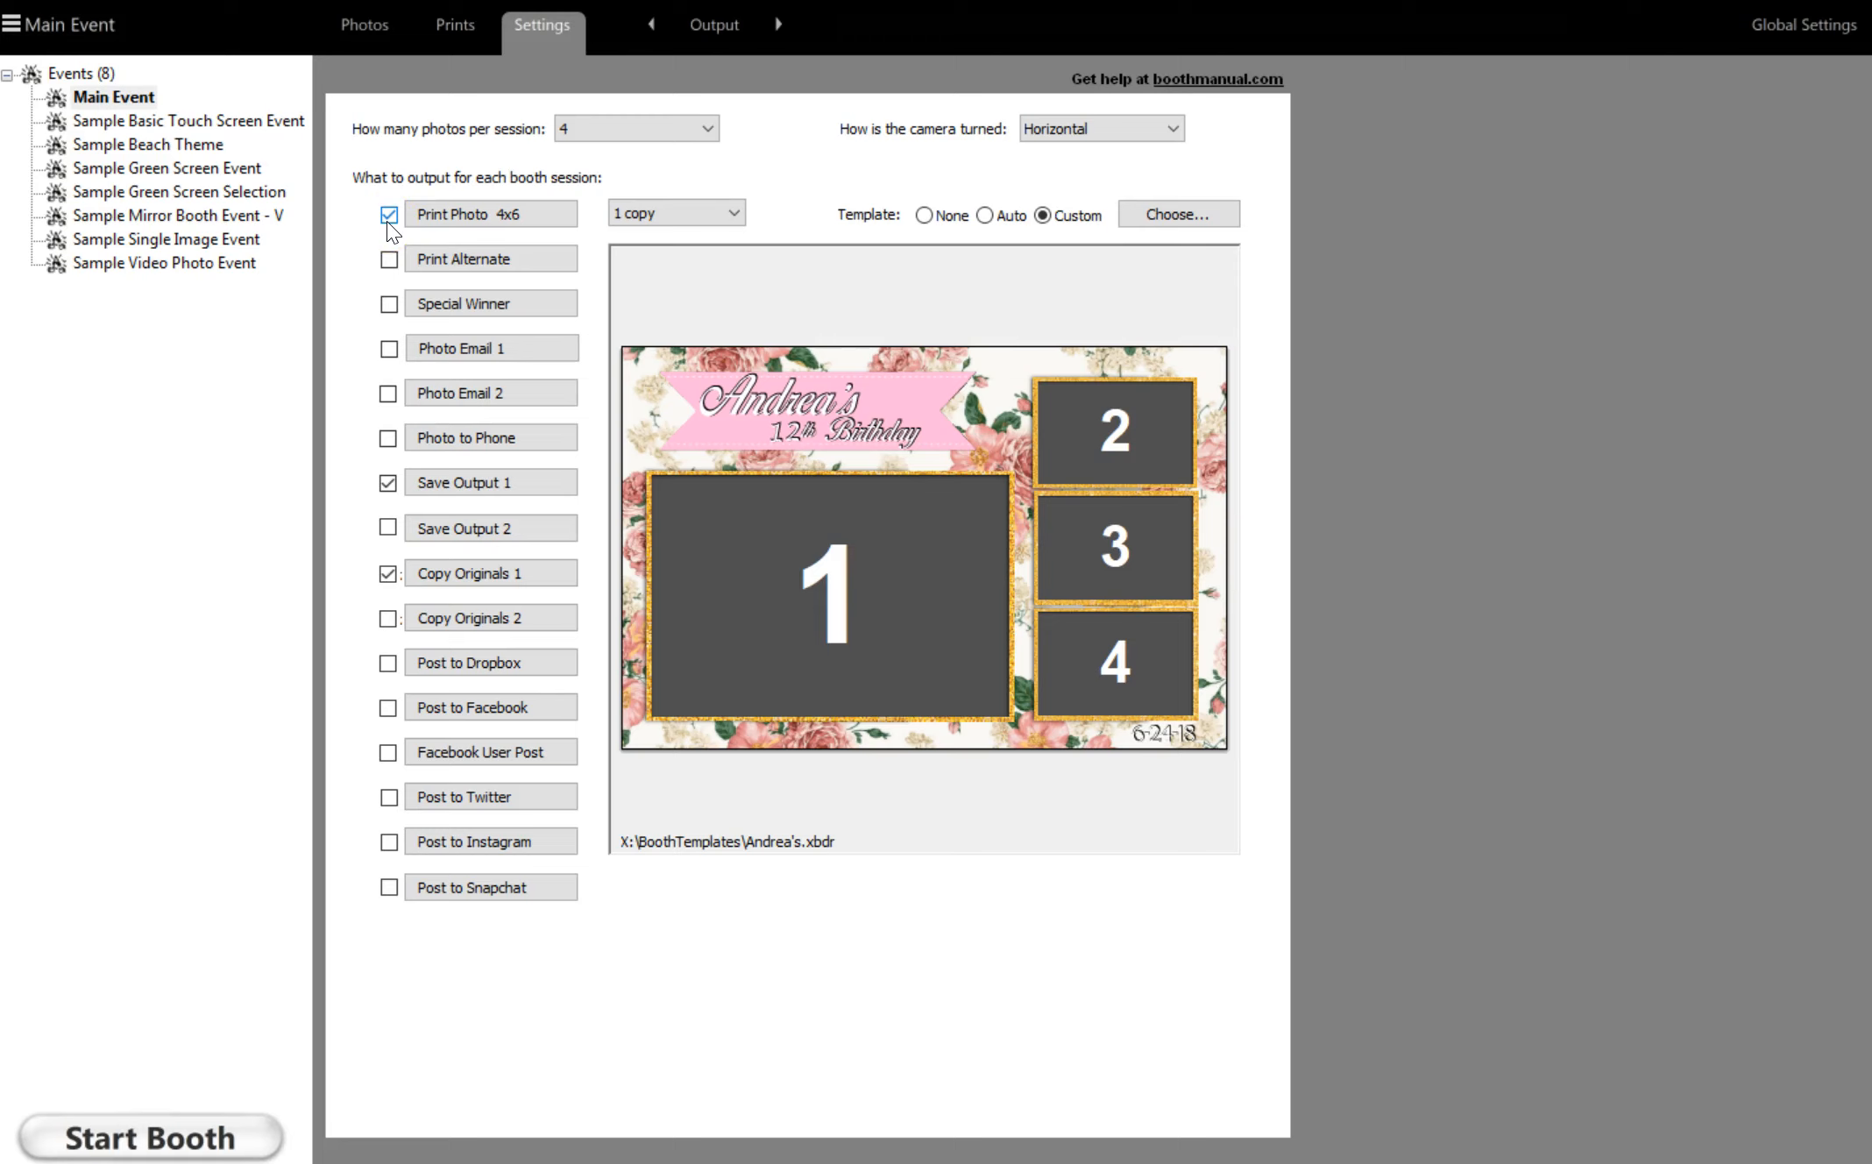
pyautogui.click(490, 214)
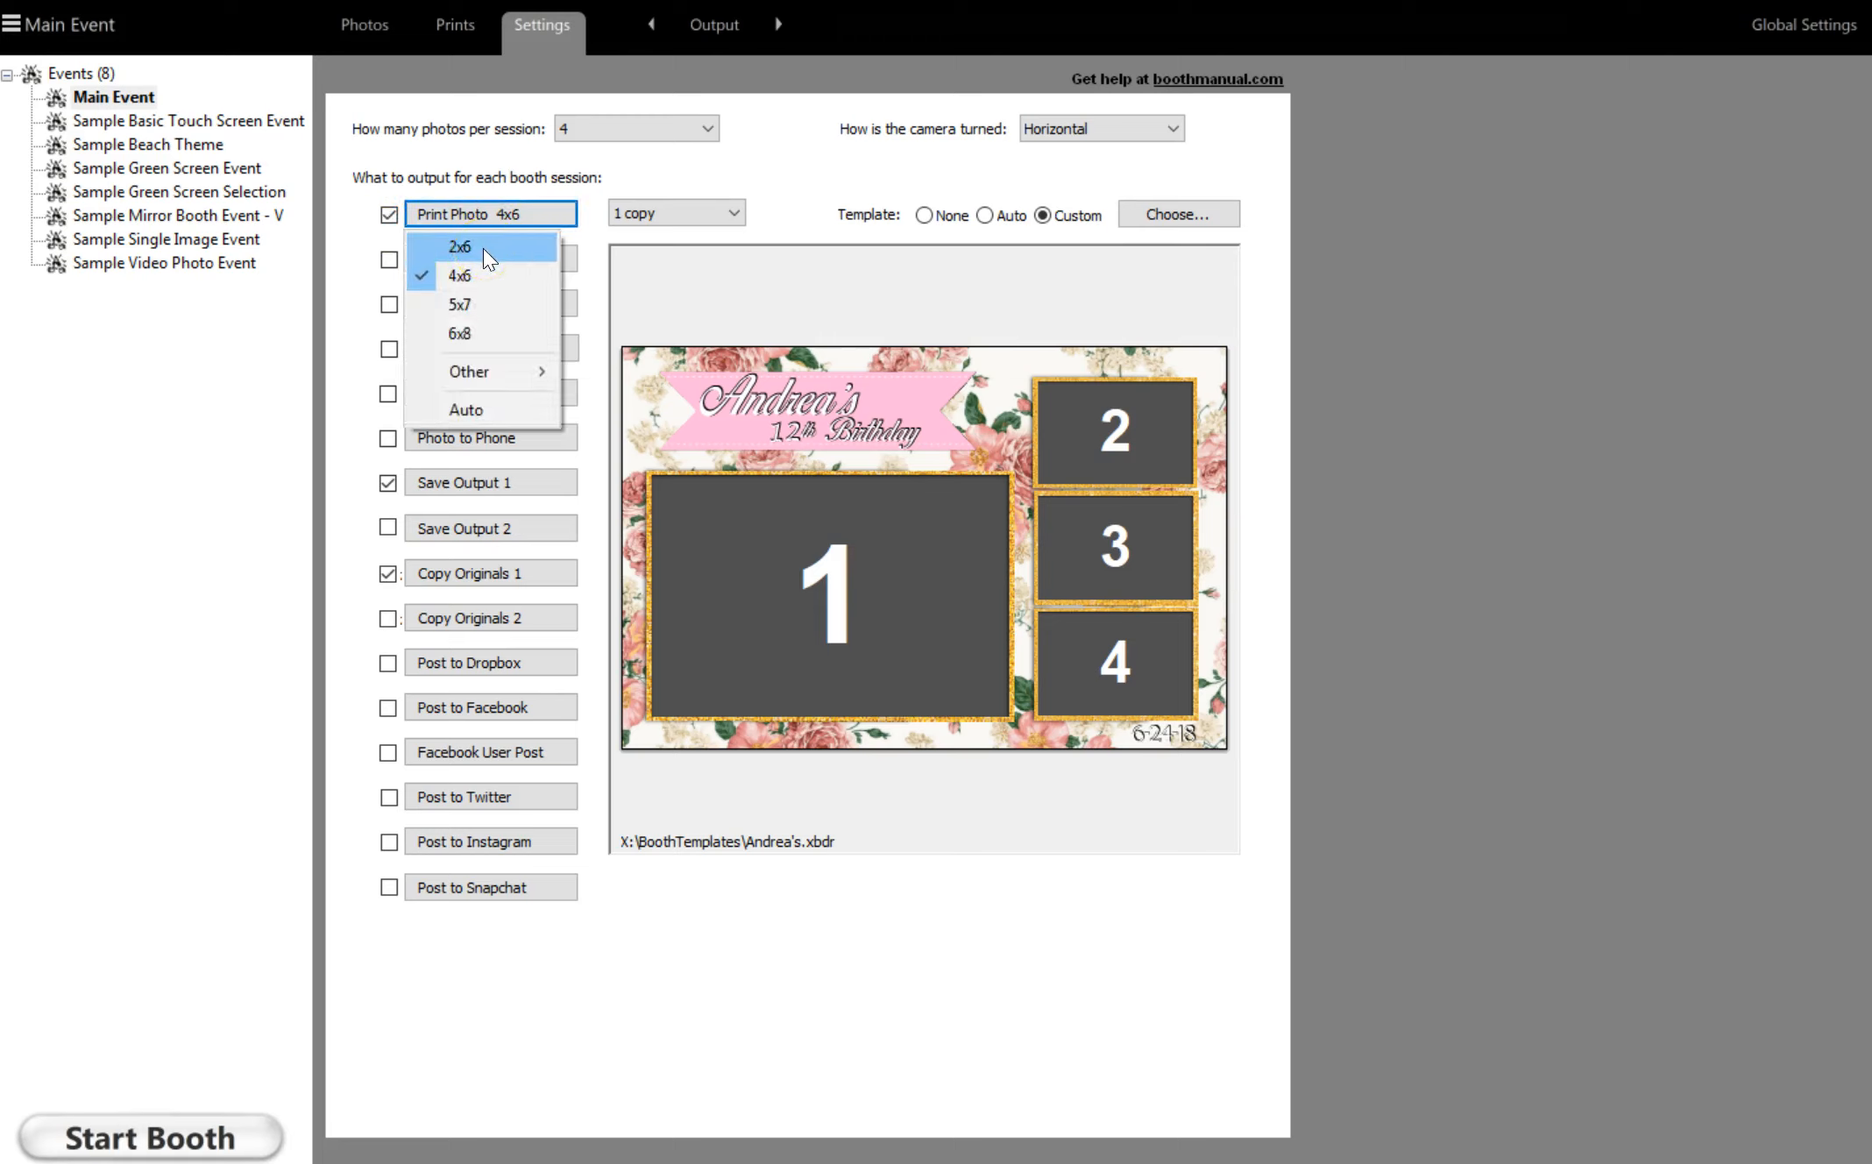
pyautogui.click(483, 249)
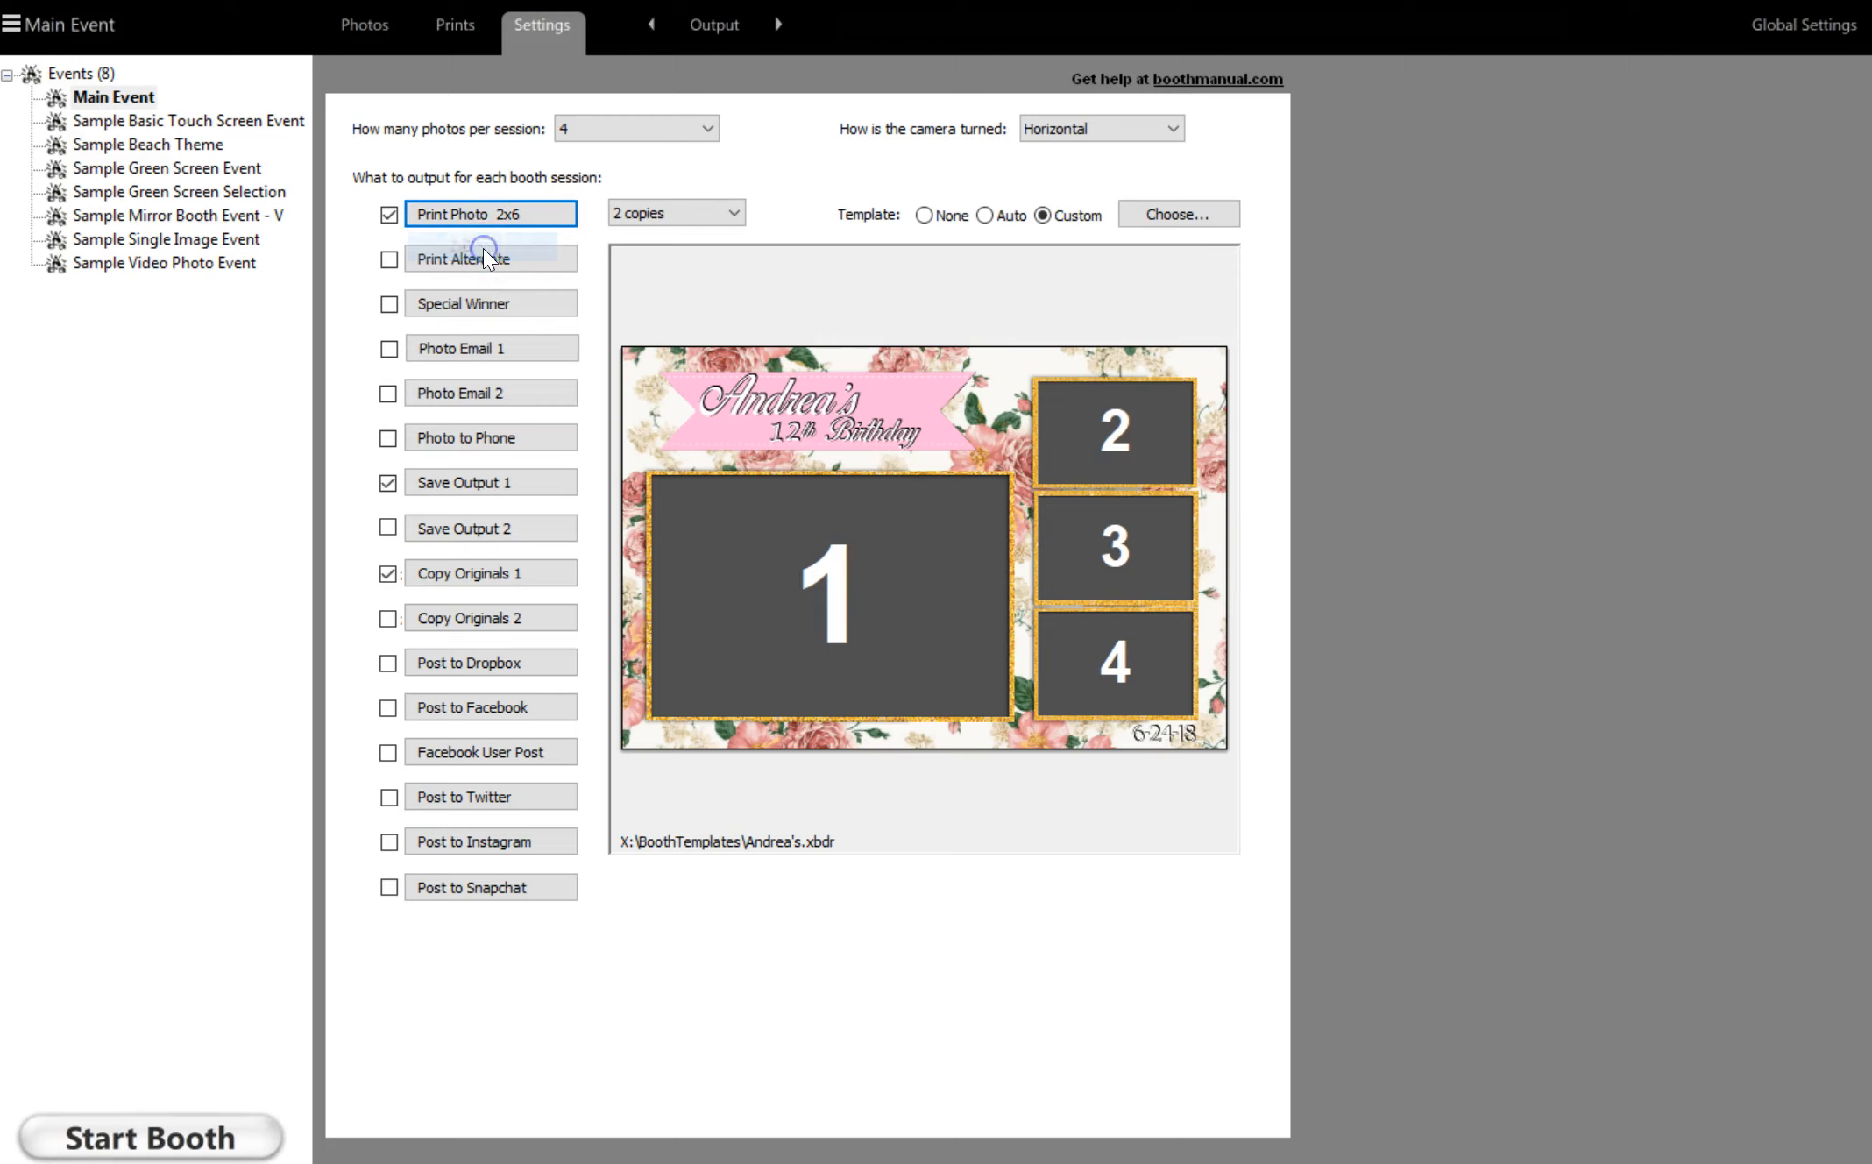
pyautogui.click(517, 215)
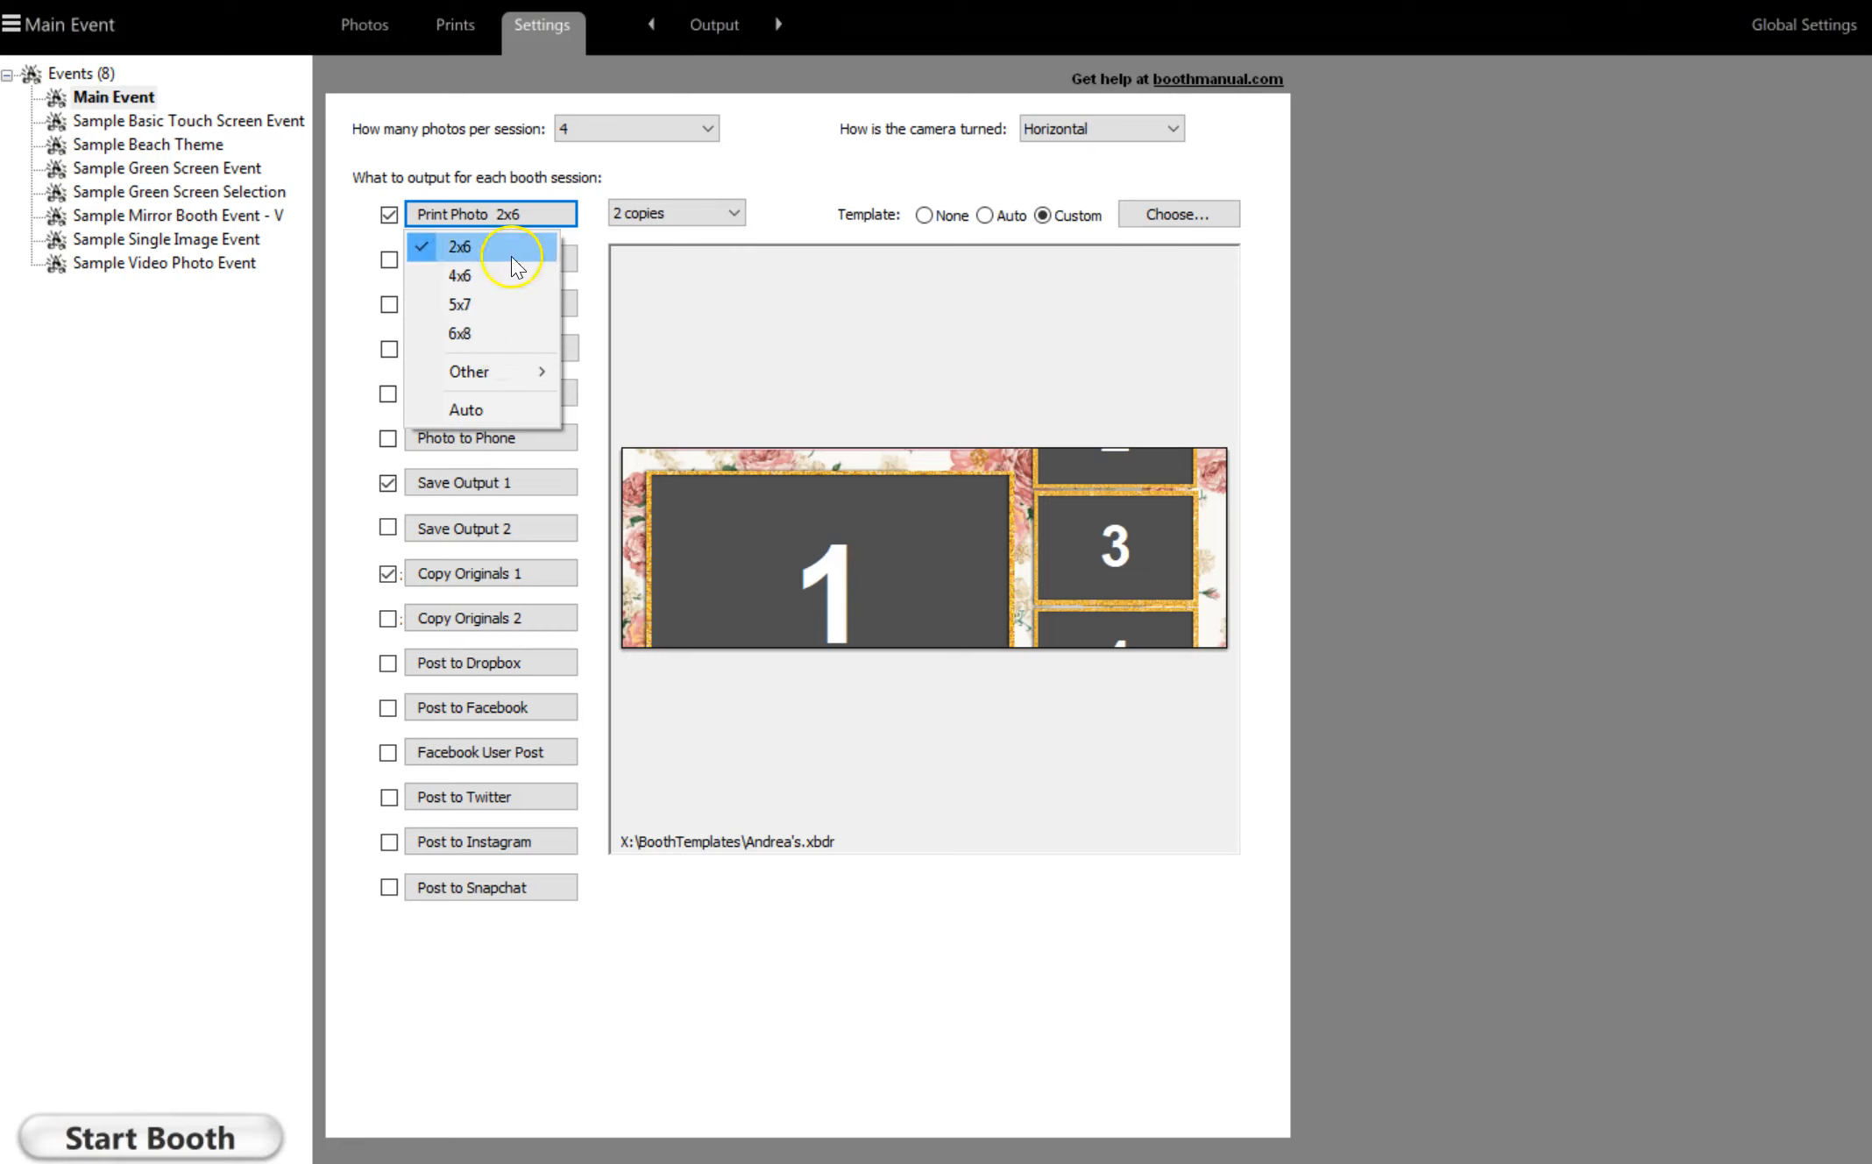
pyautogui.click(484, 275)
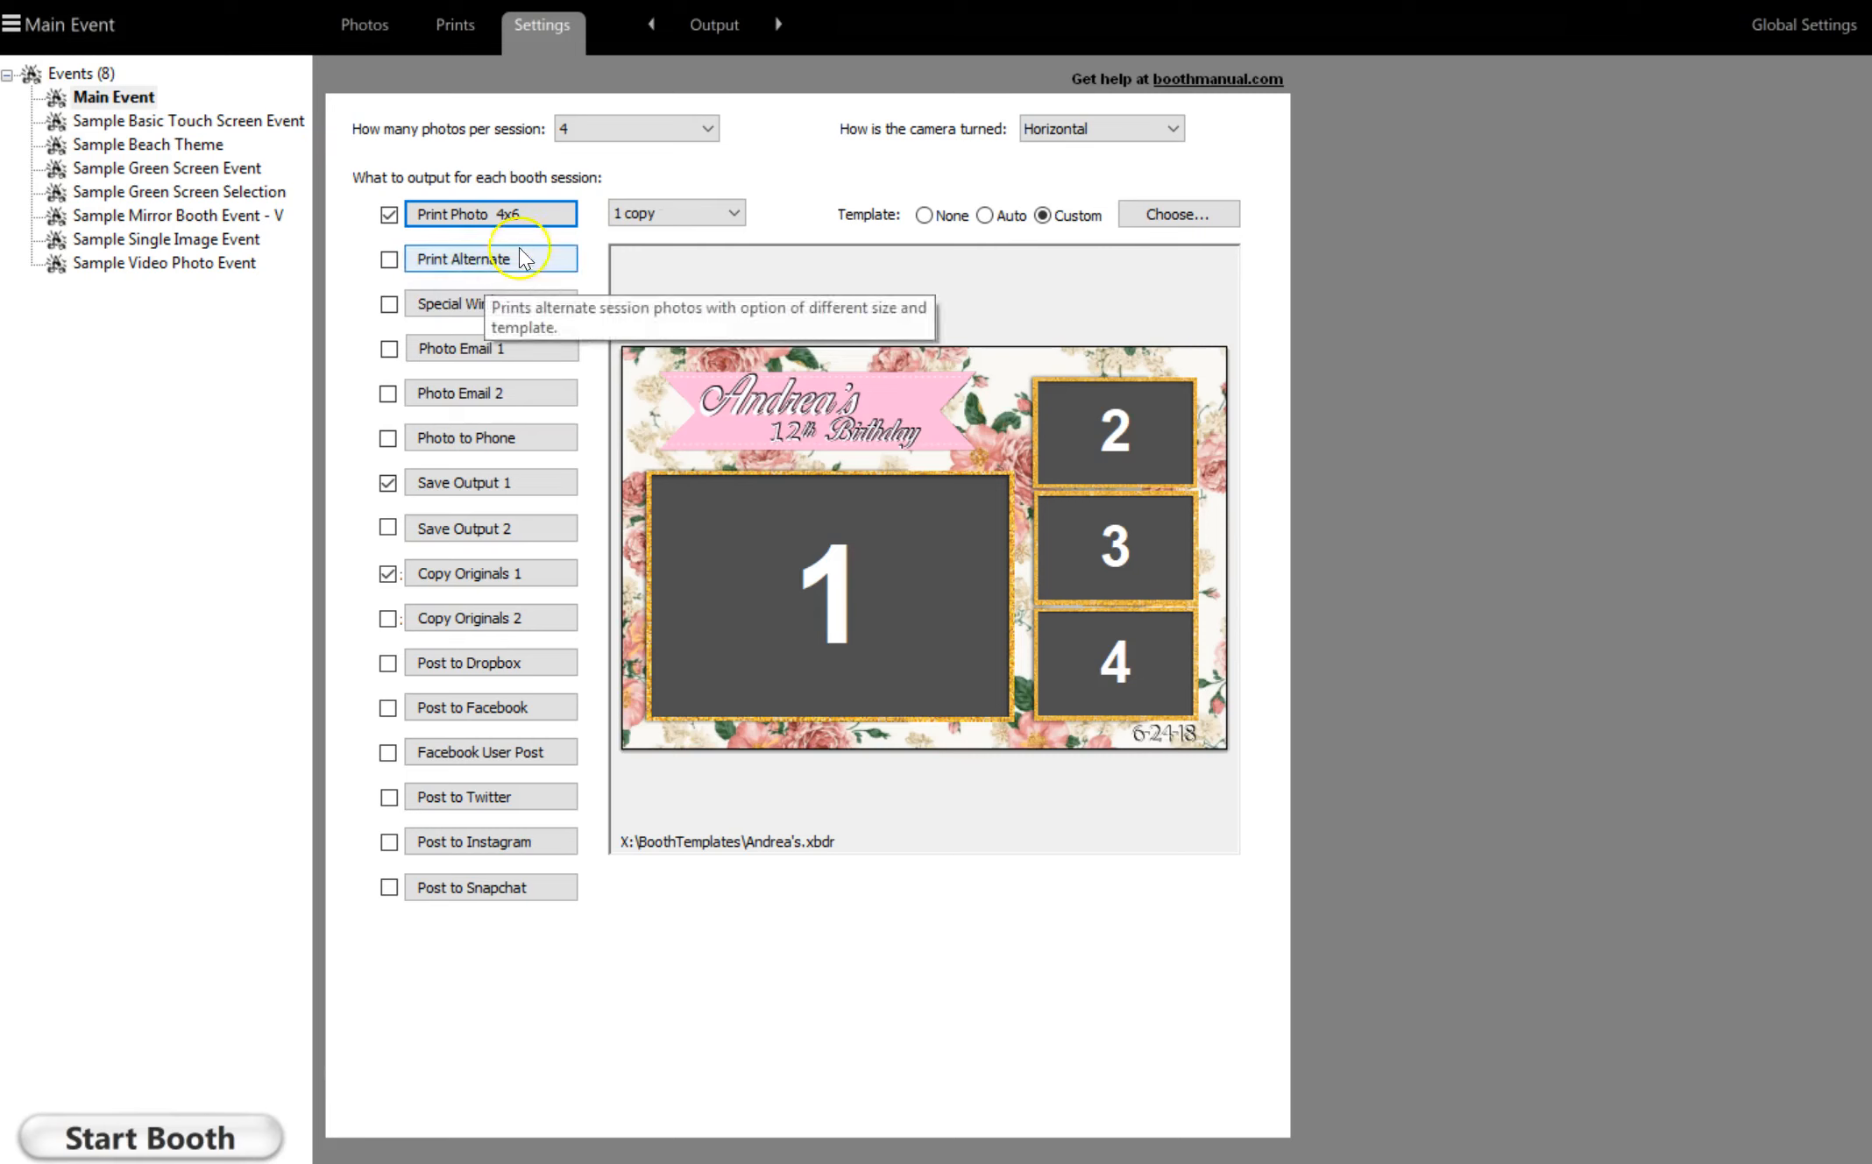
# Step: Set the Print Photo output to 2 copies per session
pyautogui.click(657, 215)
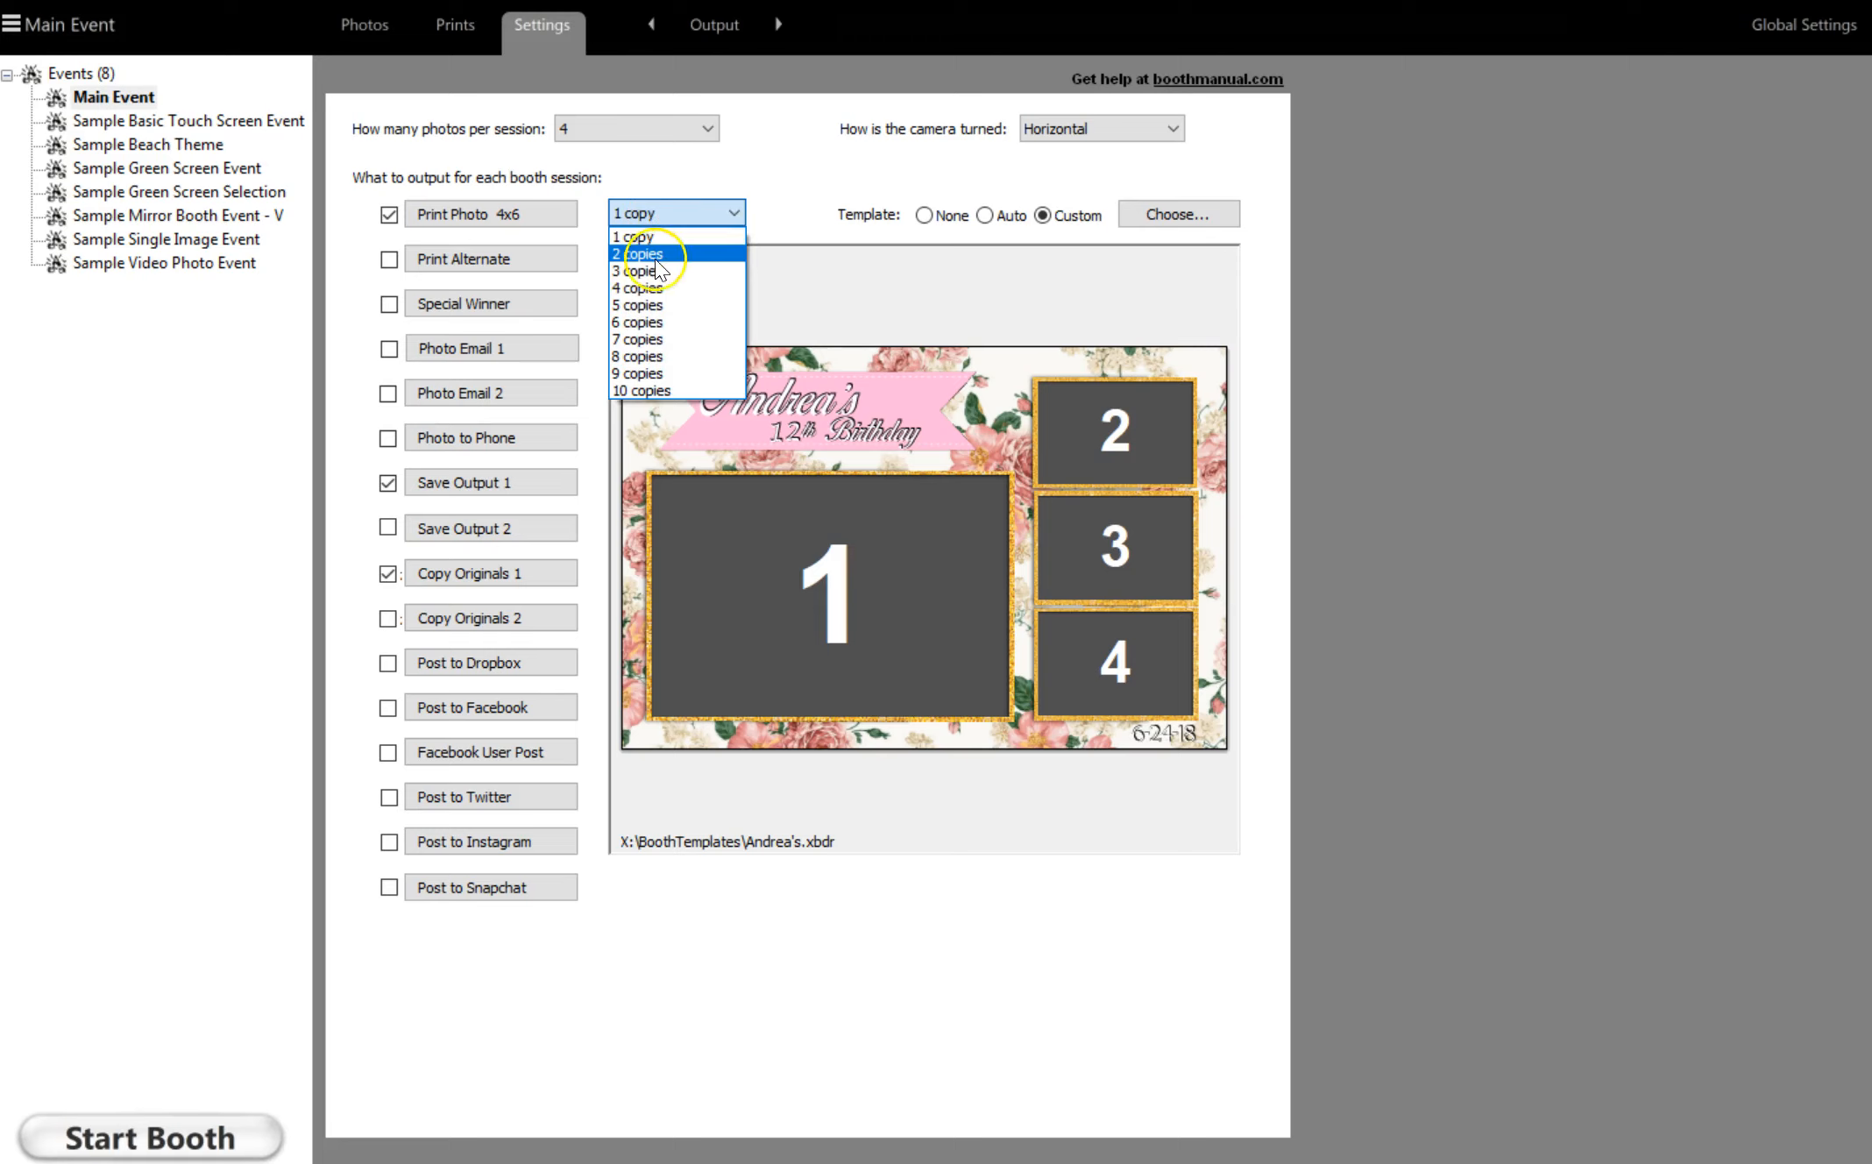
pyautogui.click(663, 254)
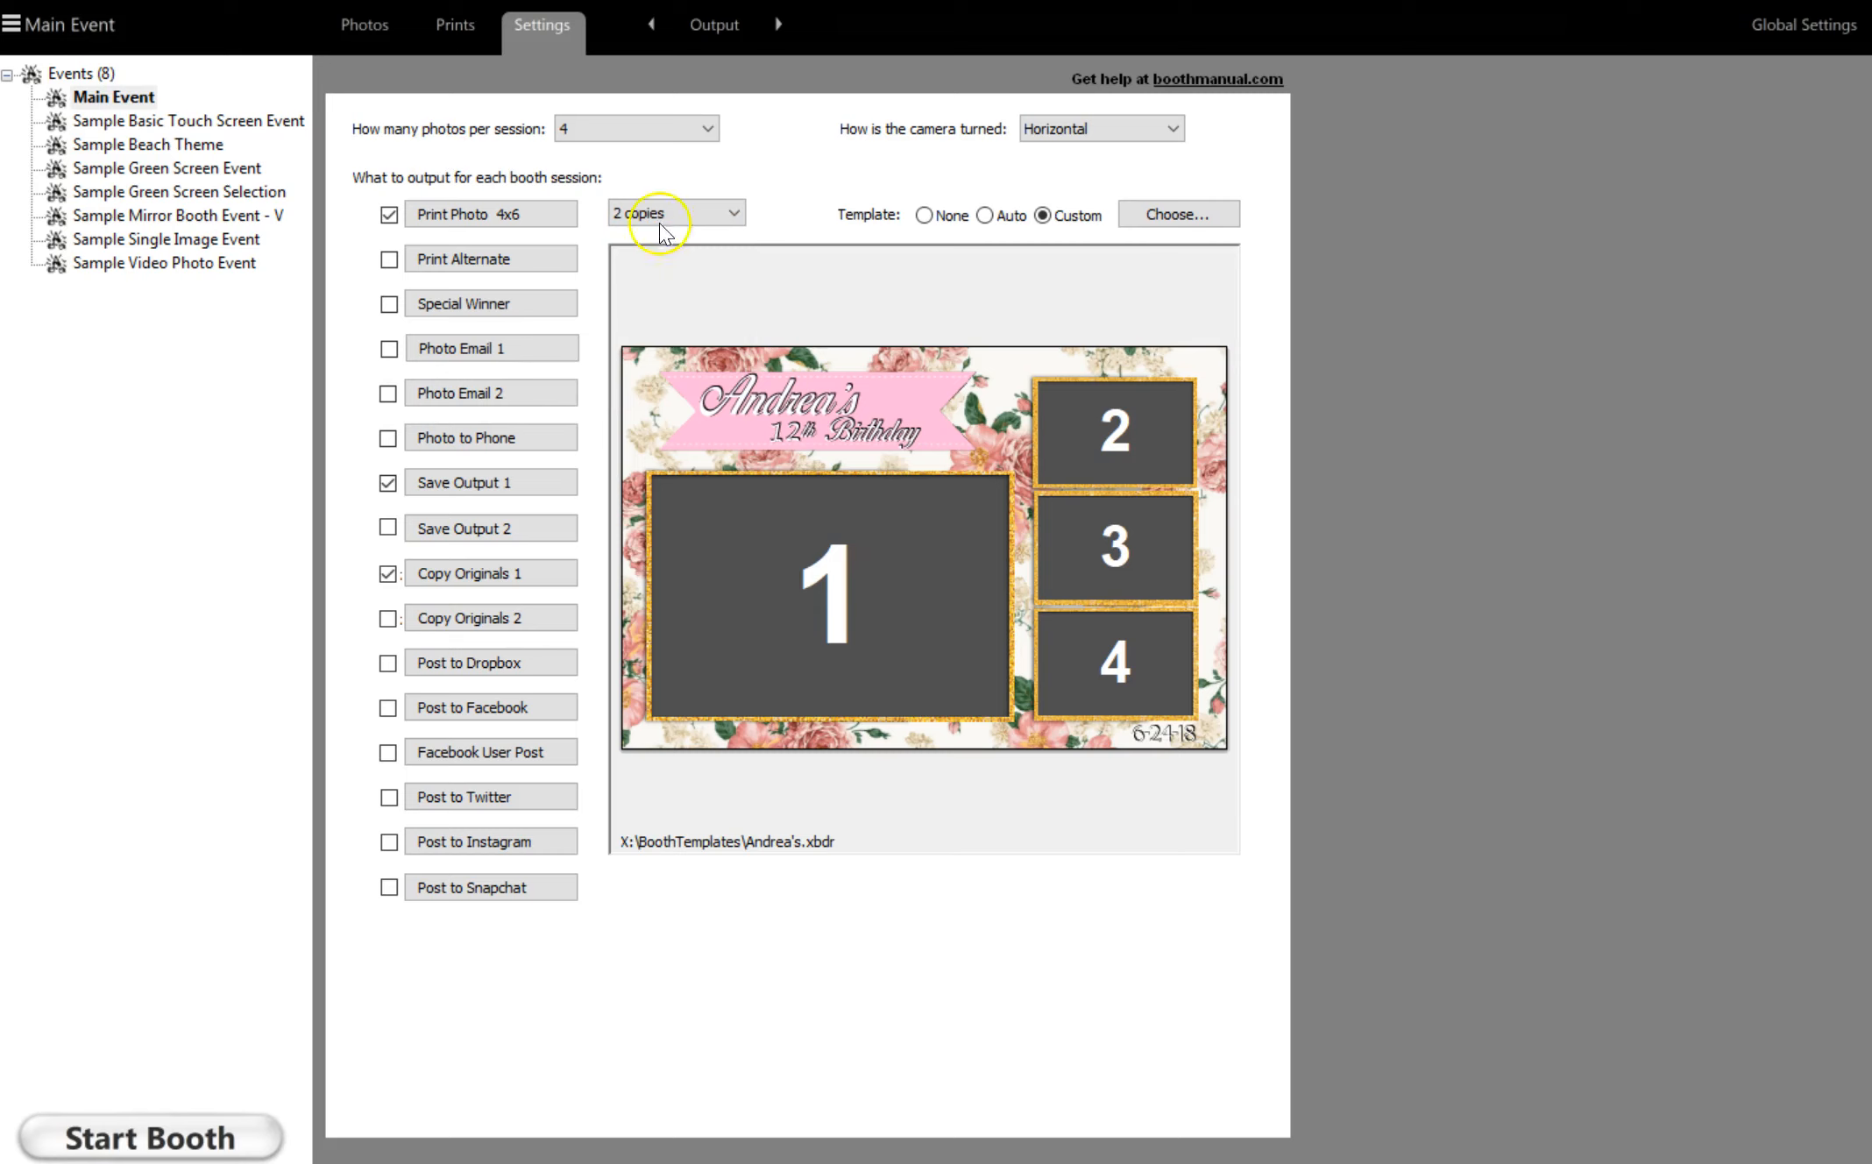
pyautogui.click(657, 215)
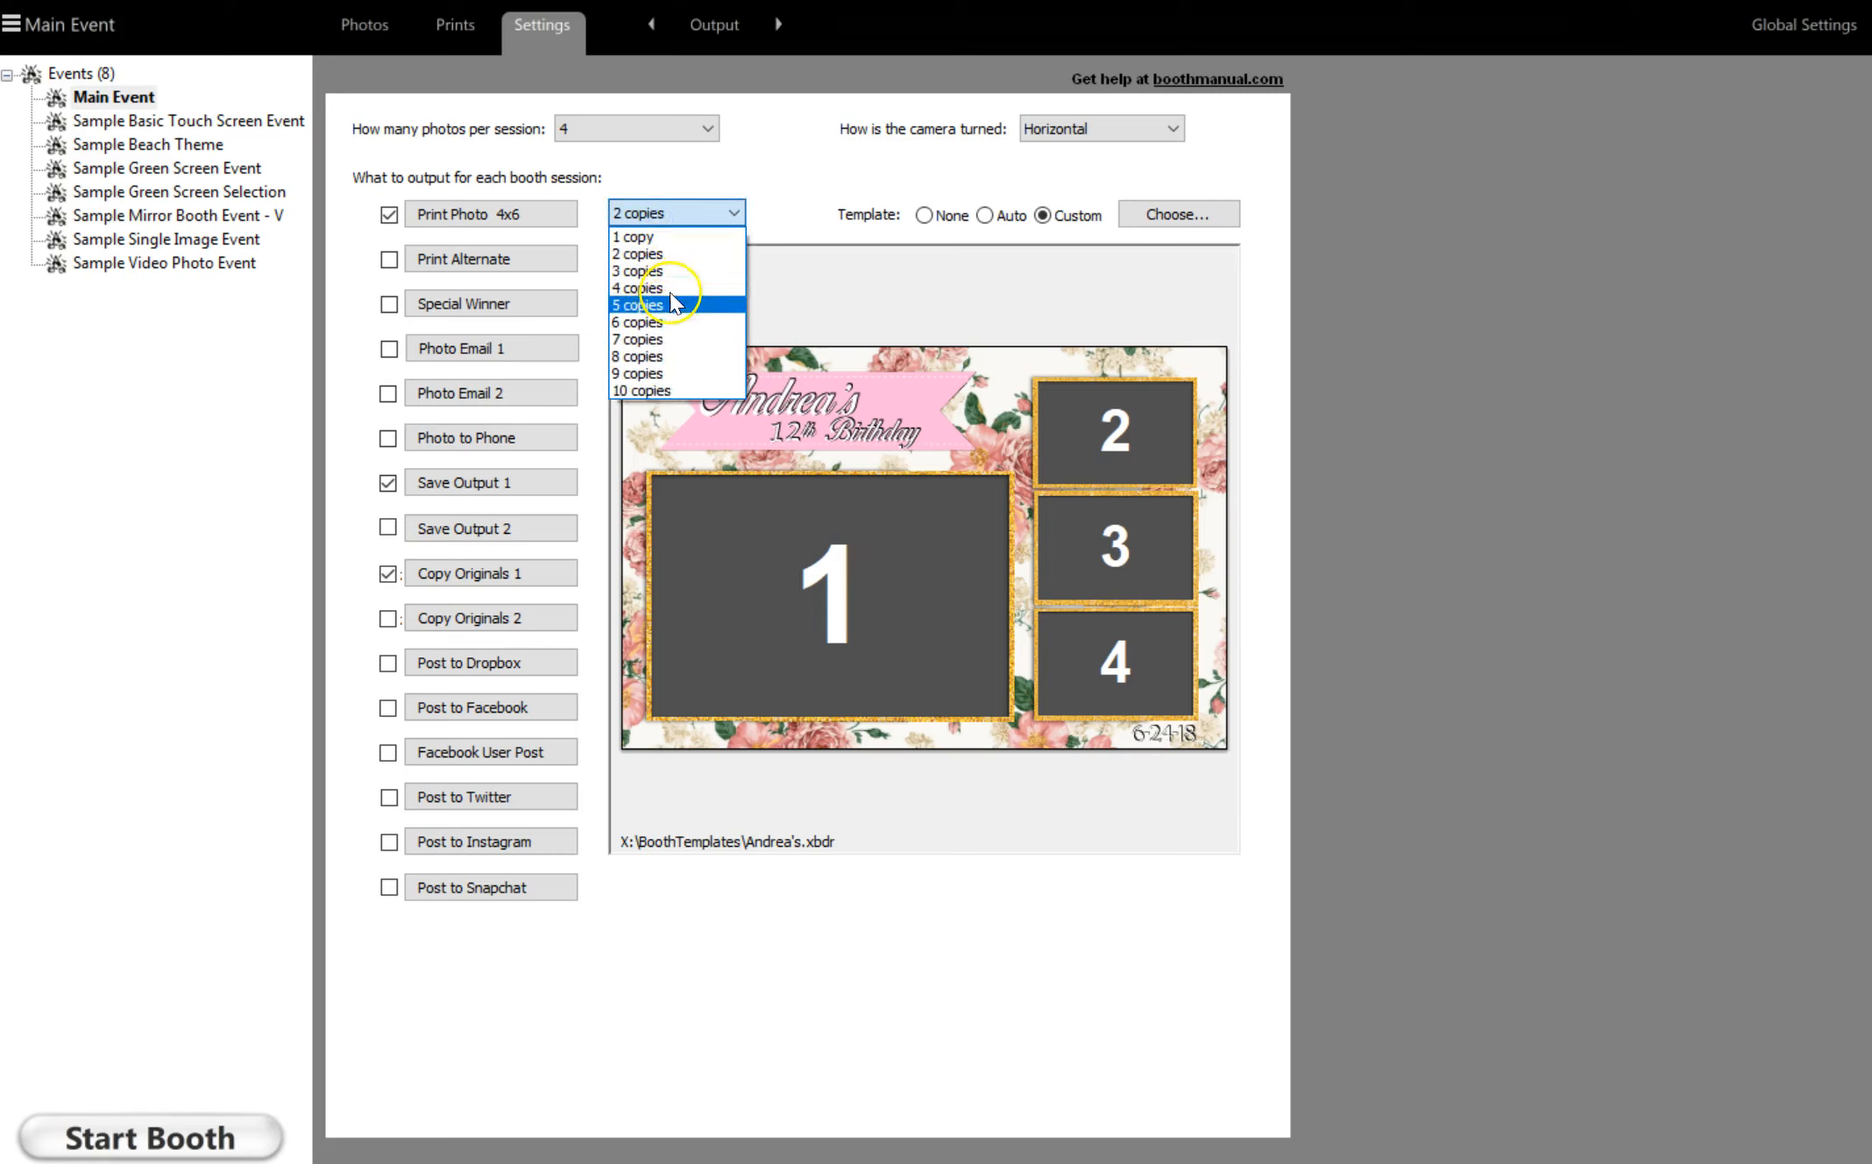
pyautogui.click(783, 220)
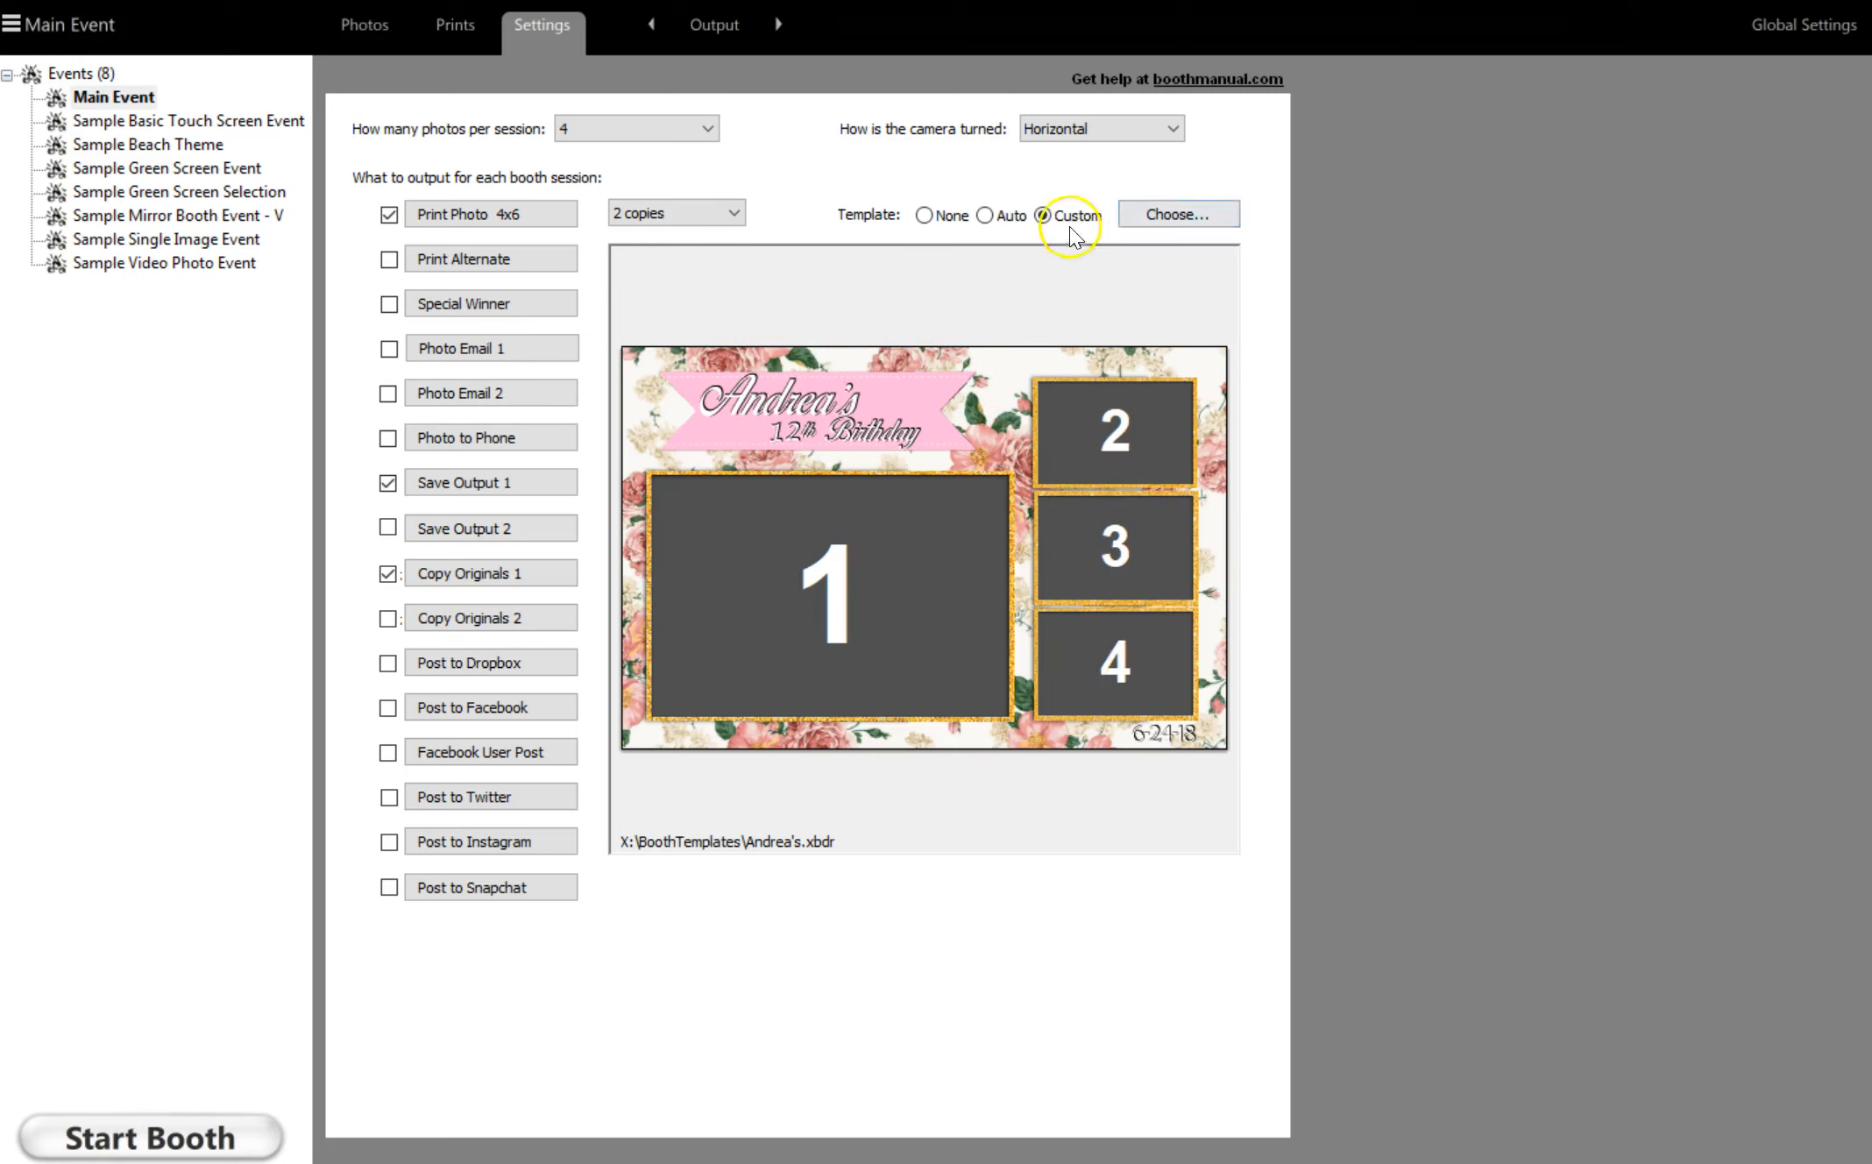
# Step: Browse the custom print templates through the whole library and leave it without choosing another one
pyautogui.click(1200, 211)
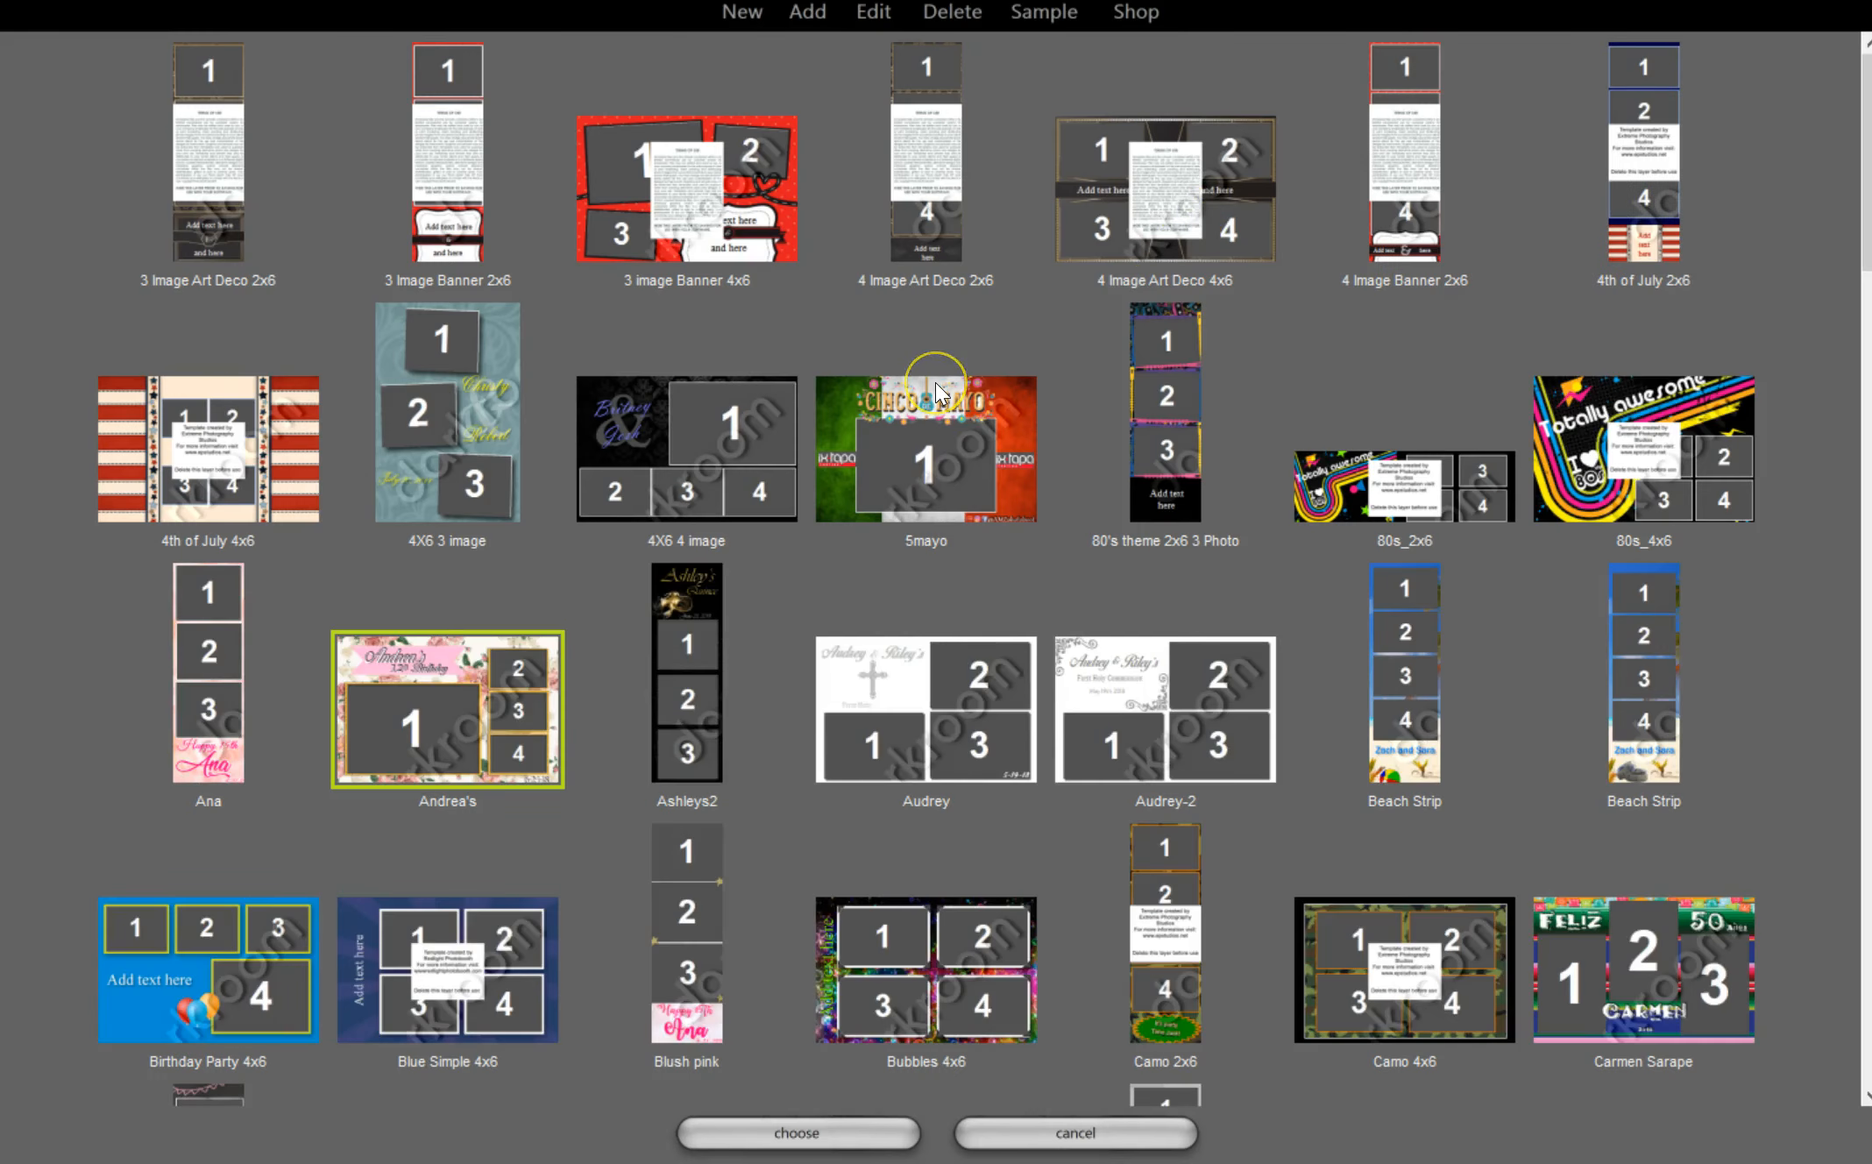
pyautogui.scroll(-3, 934, 382)
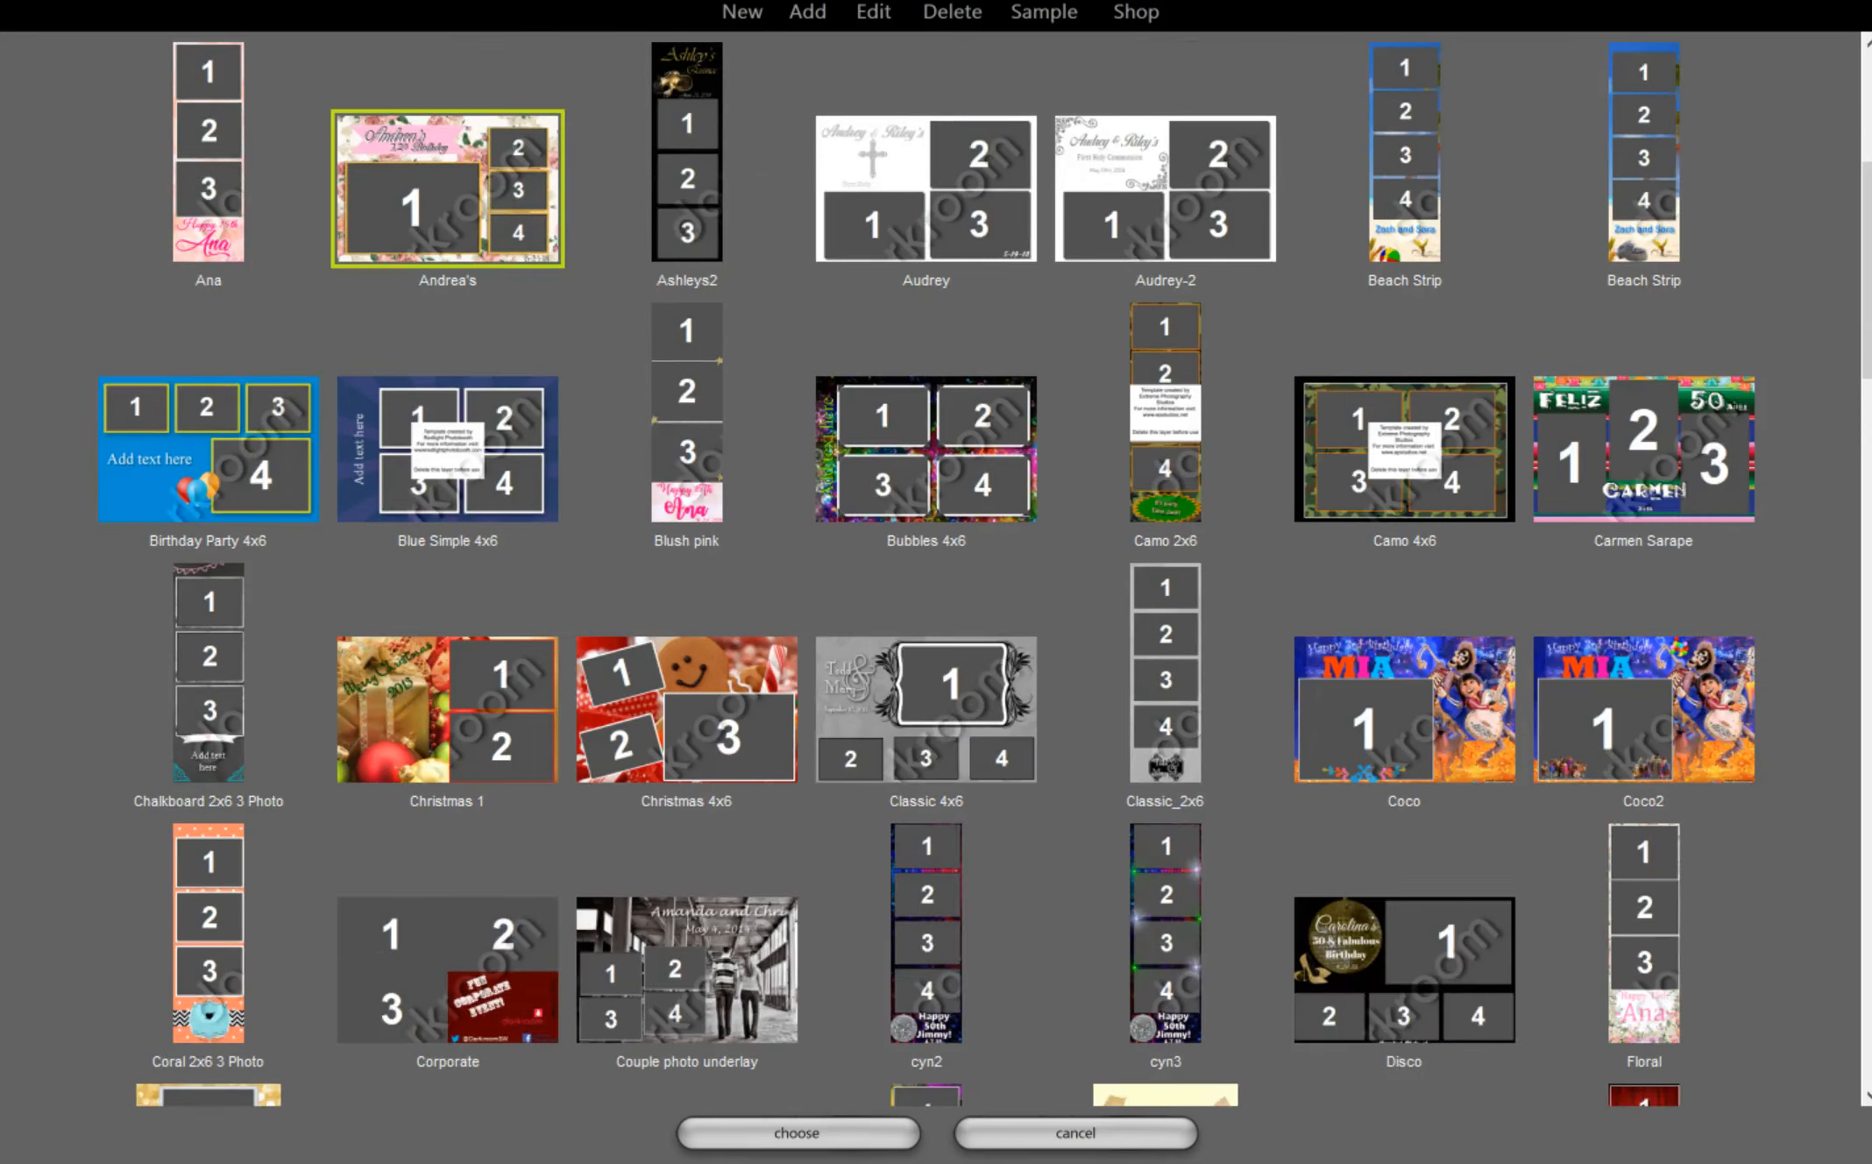
pyautogui.scroll(-3, 935, 570)
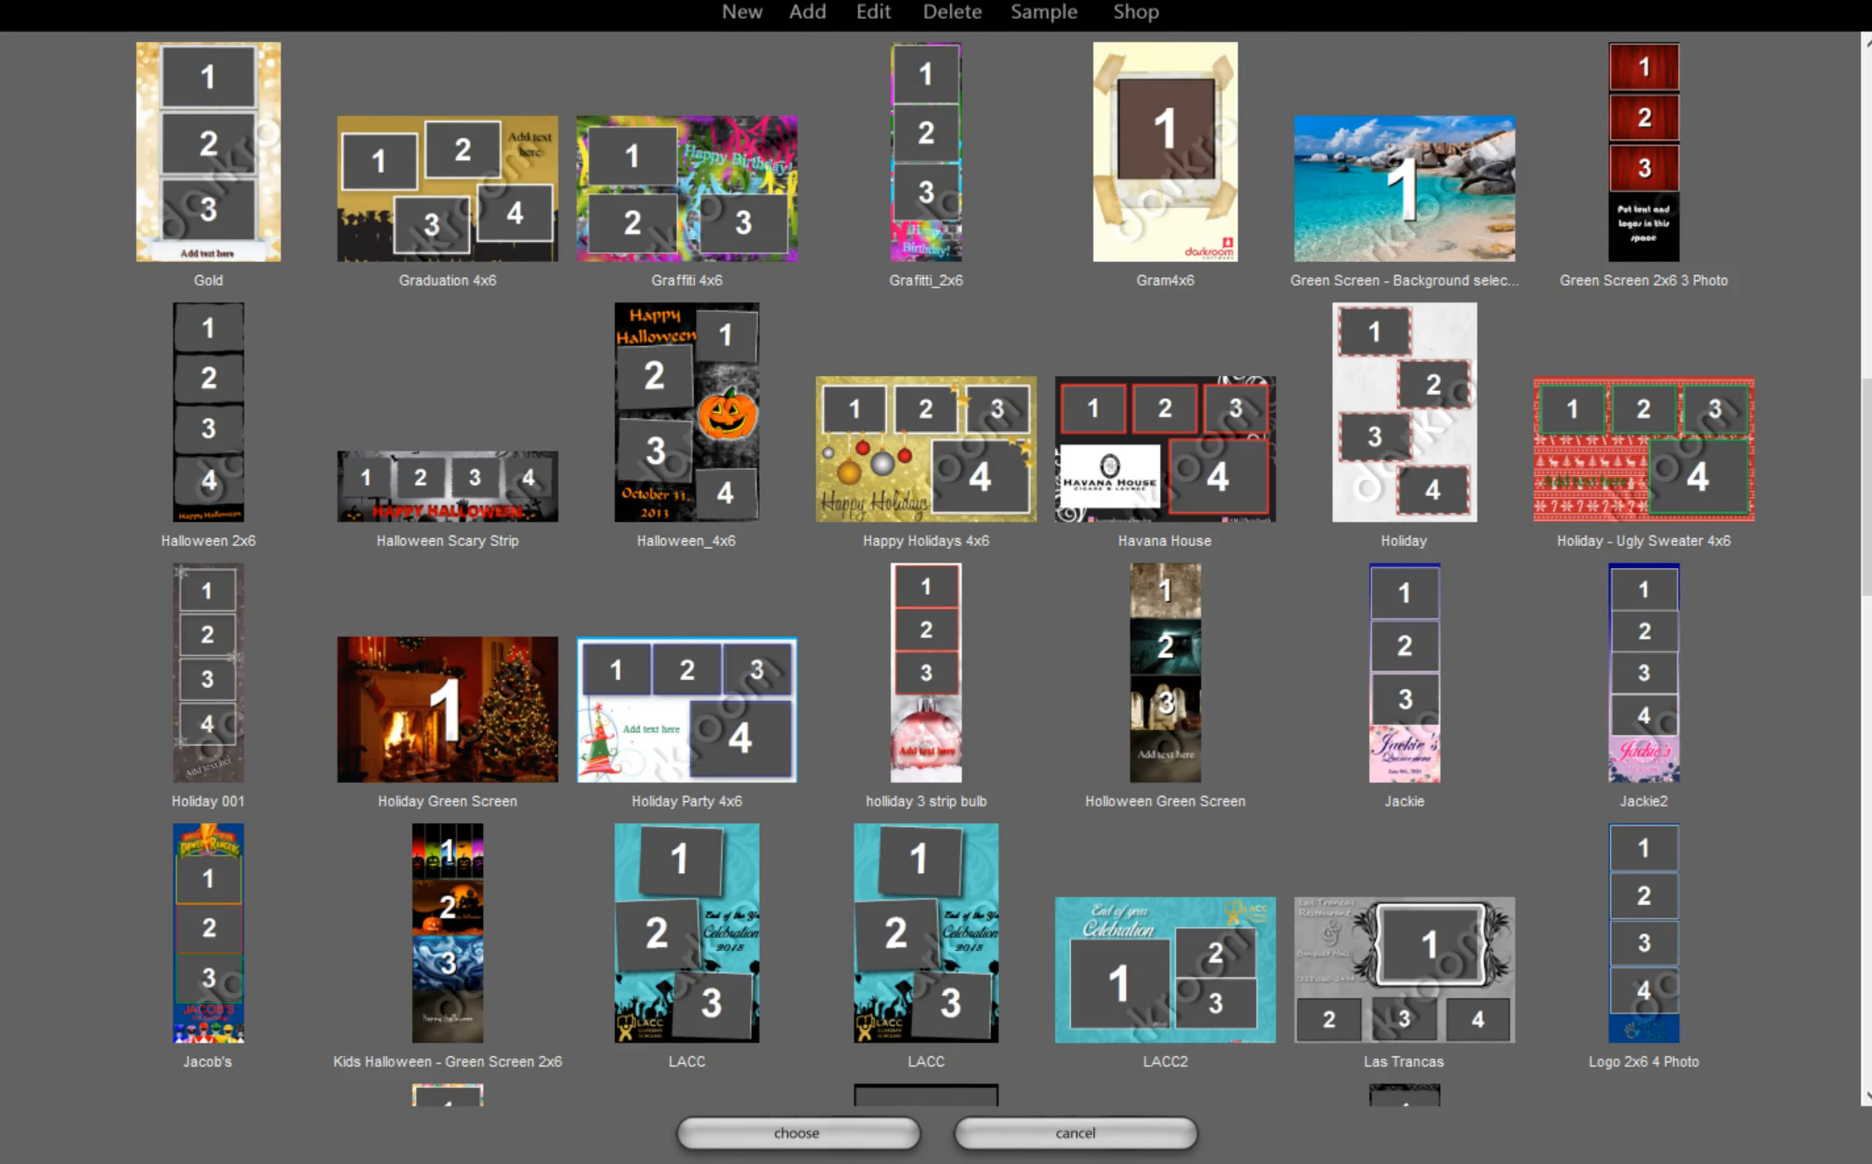
pyautogui.scroll(-2, 934, 570)
pyautogui.scroll(-2, 934, 569)
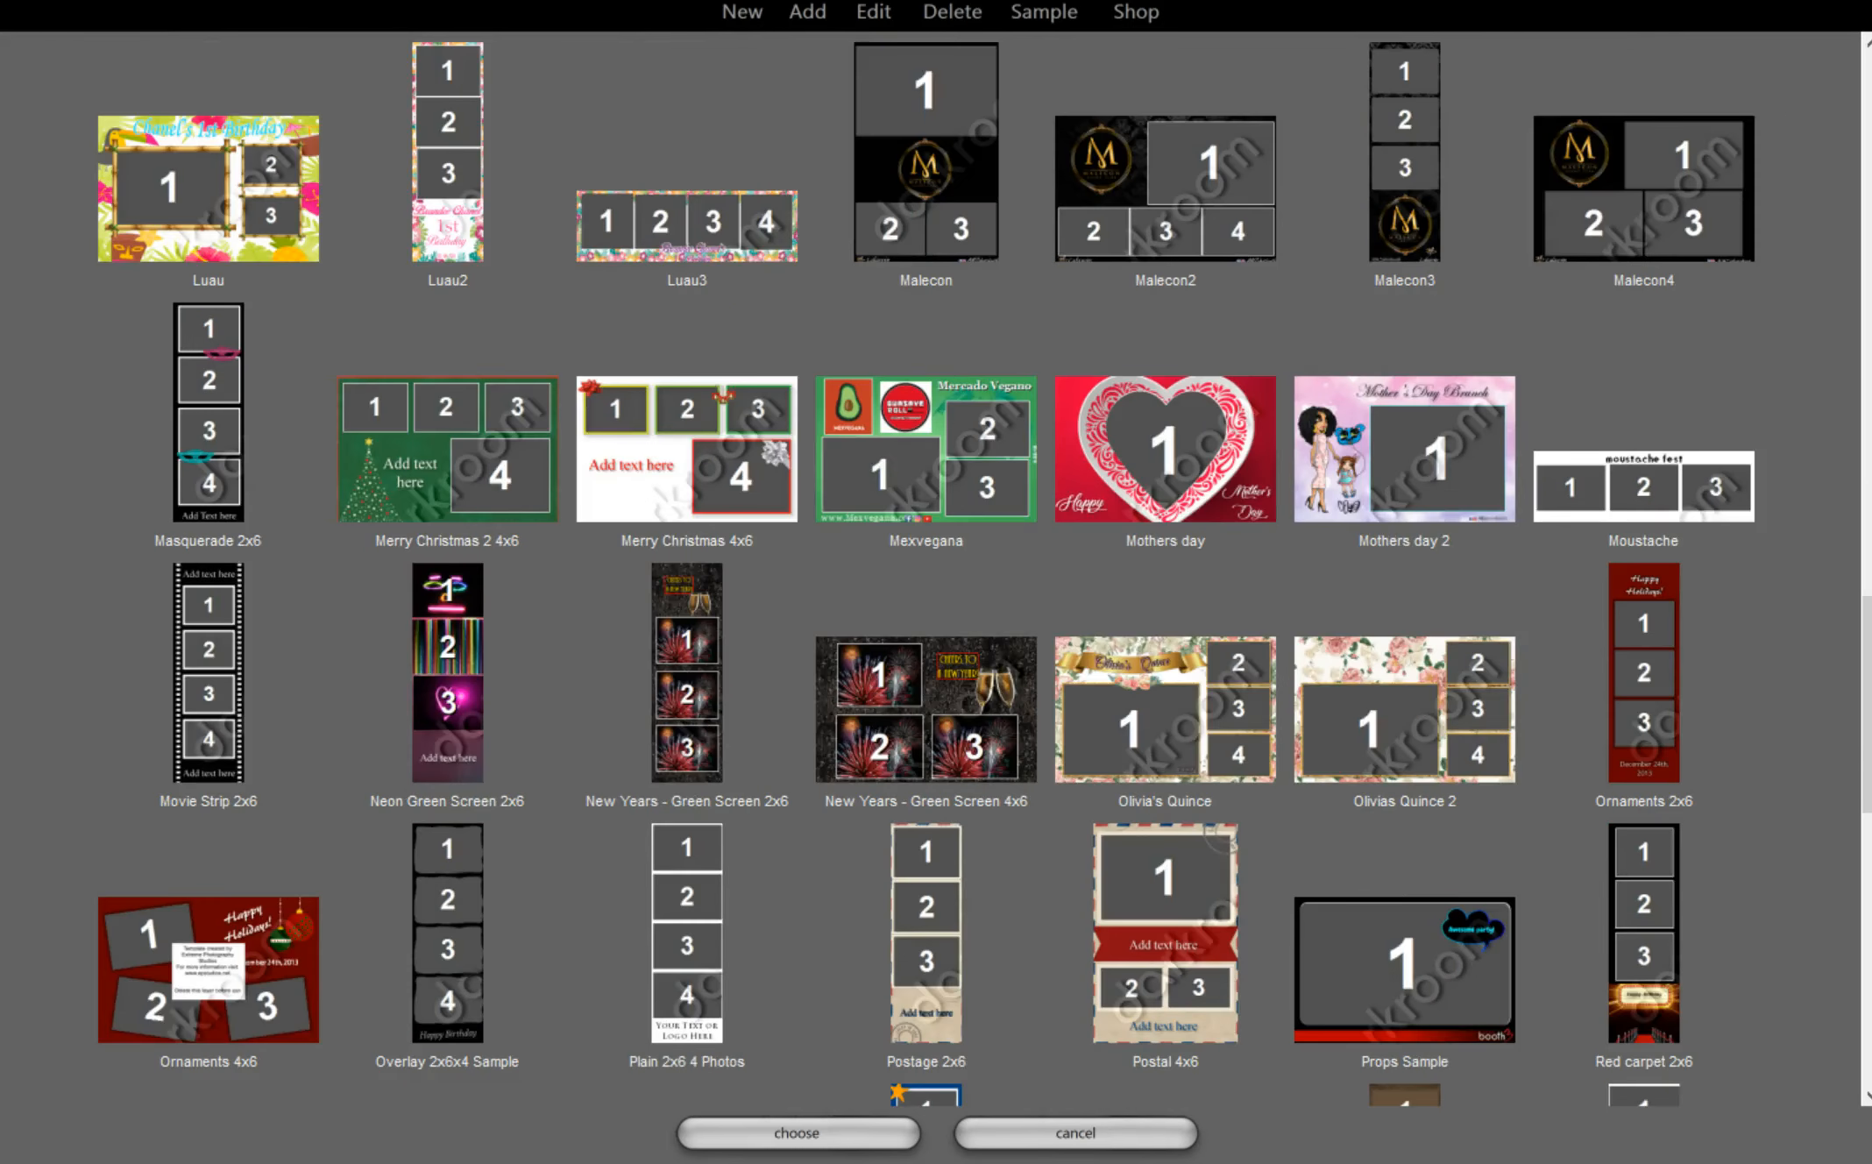
pyautogui.scroll(-2, 935, 570)
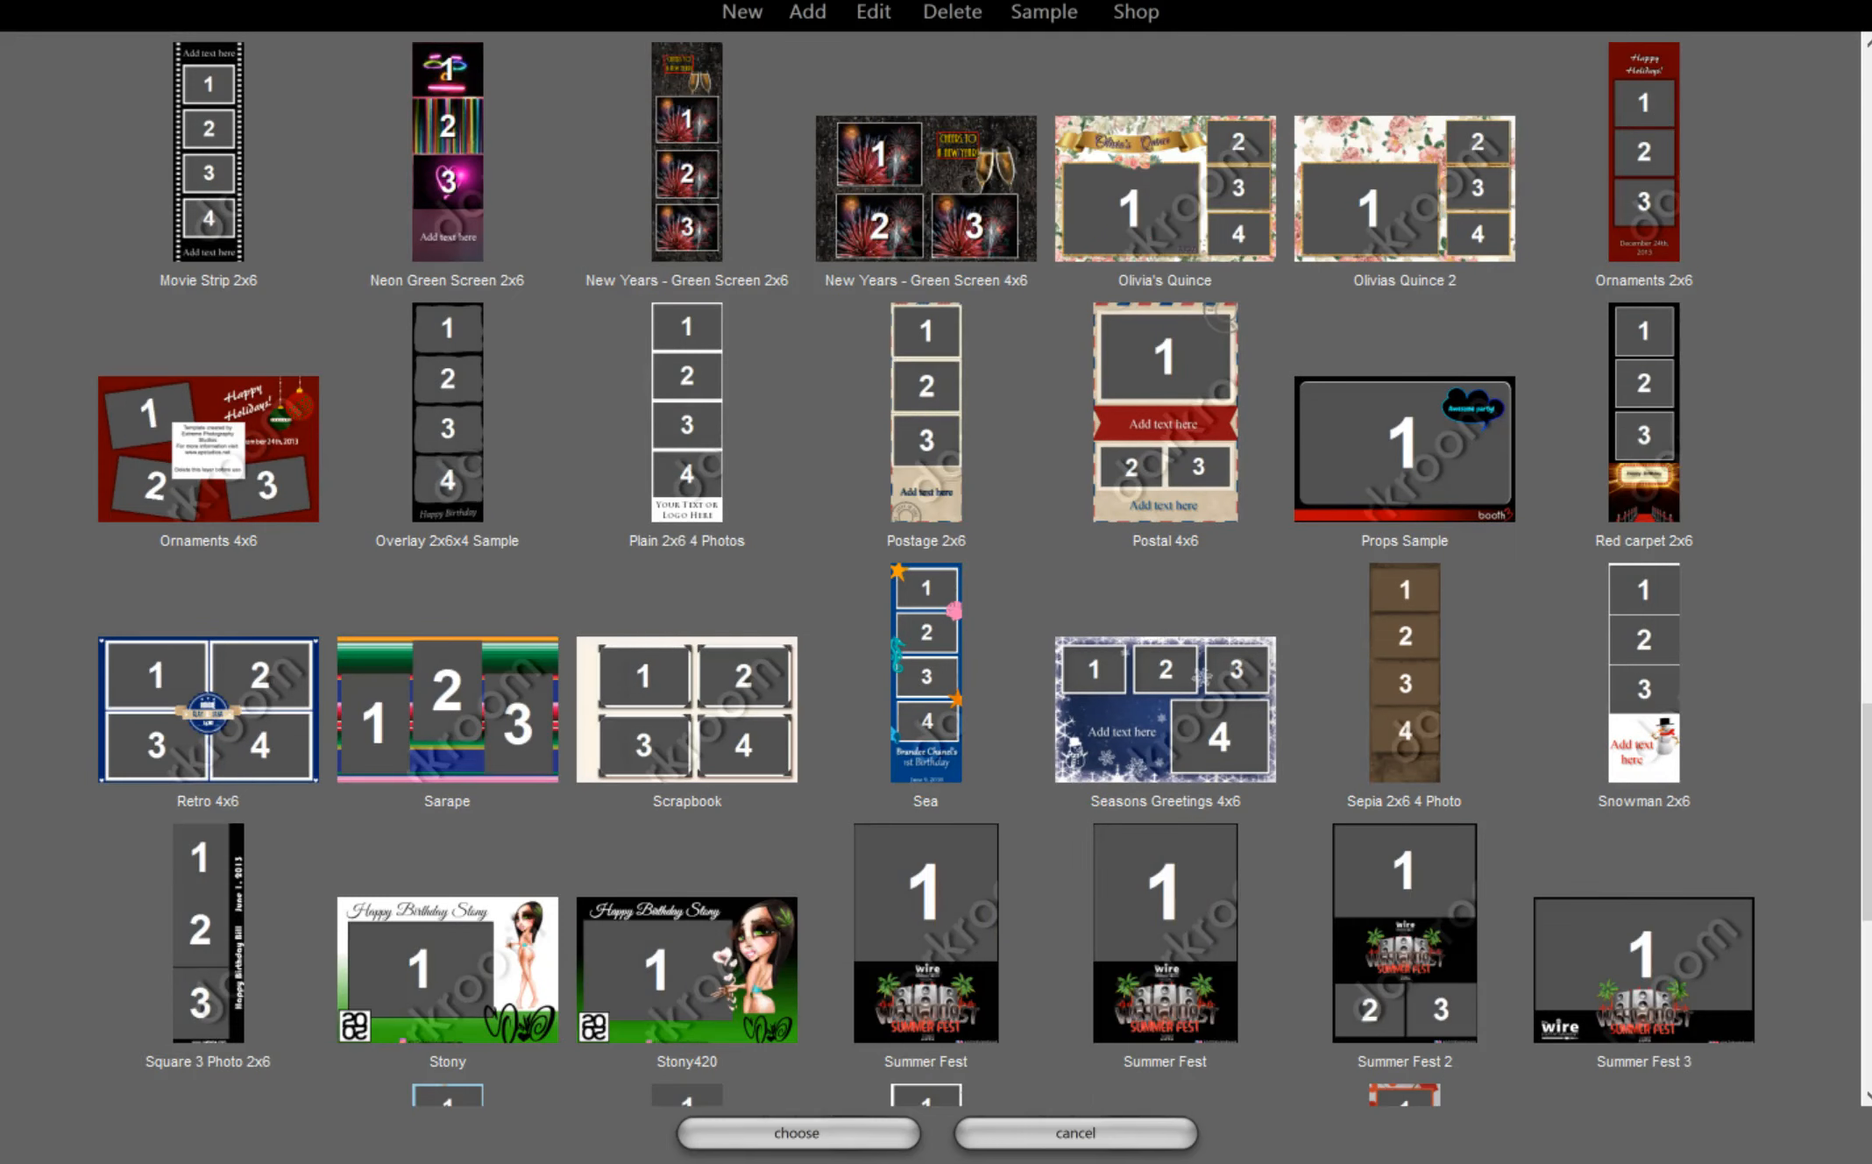
pyautogui.scroll(-2, 935, 570)
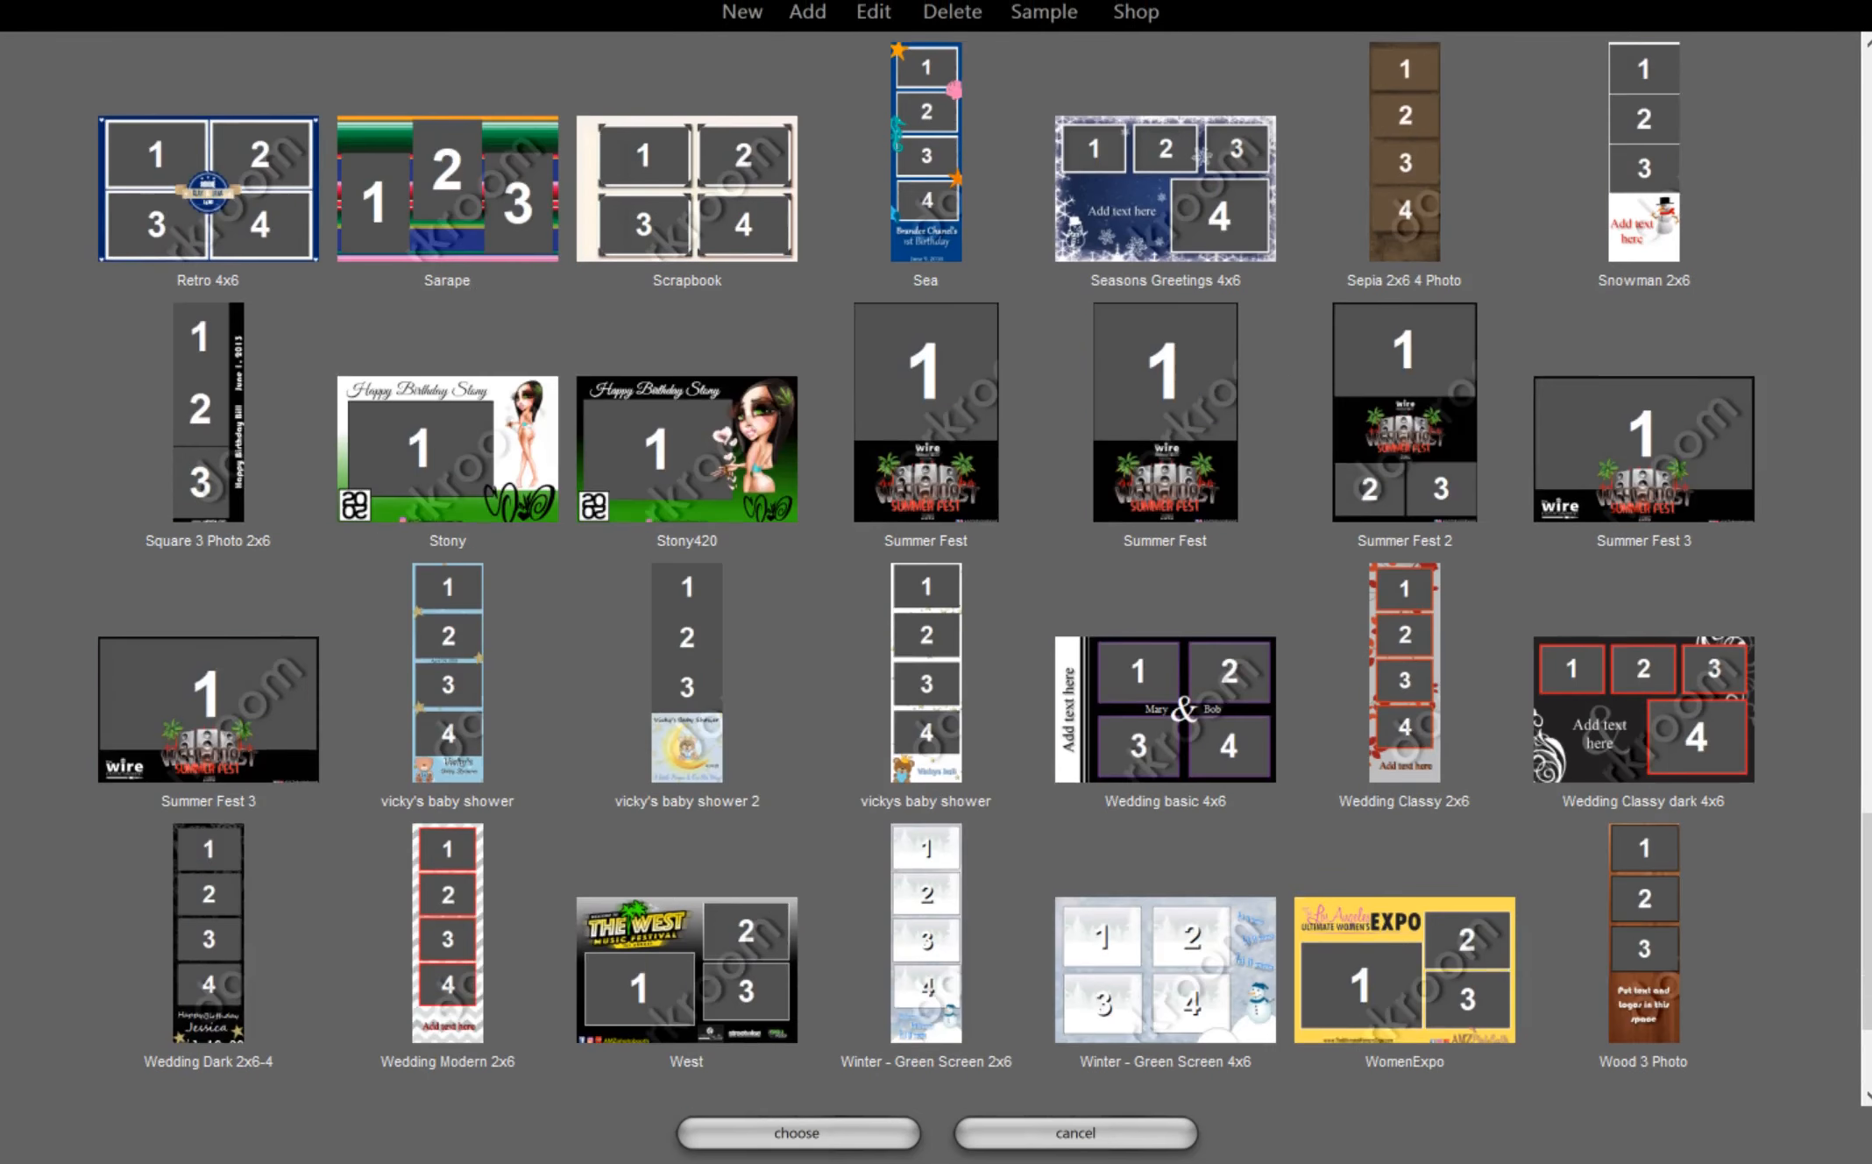
pyautogui.scroll(-1, 934, 570)
pyautogui.scroll(7, 935, 570)
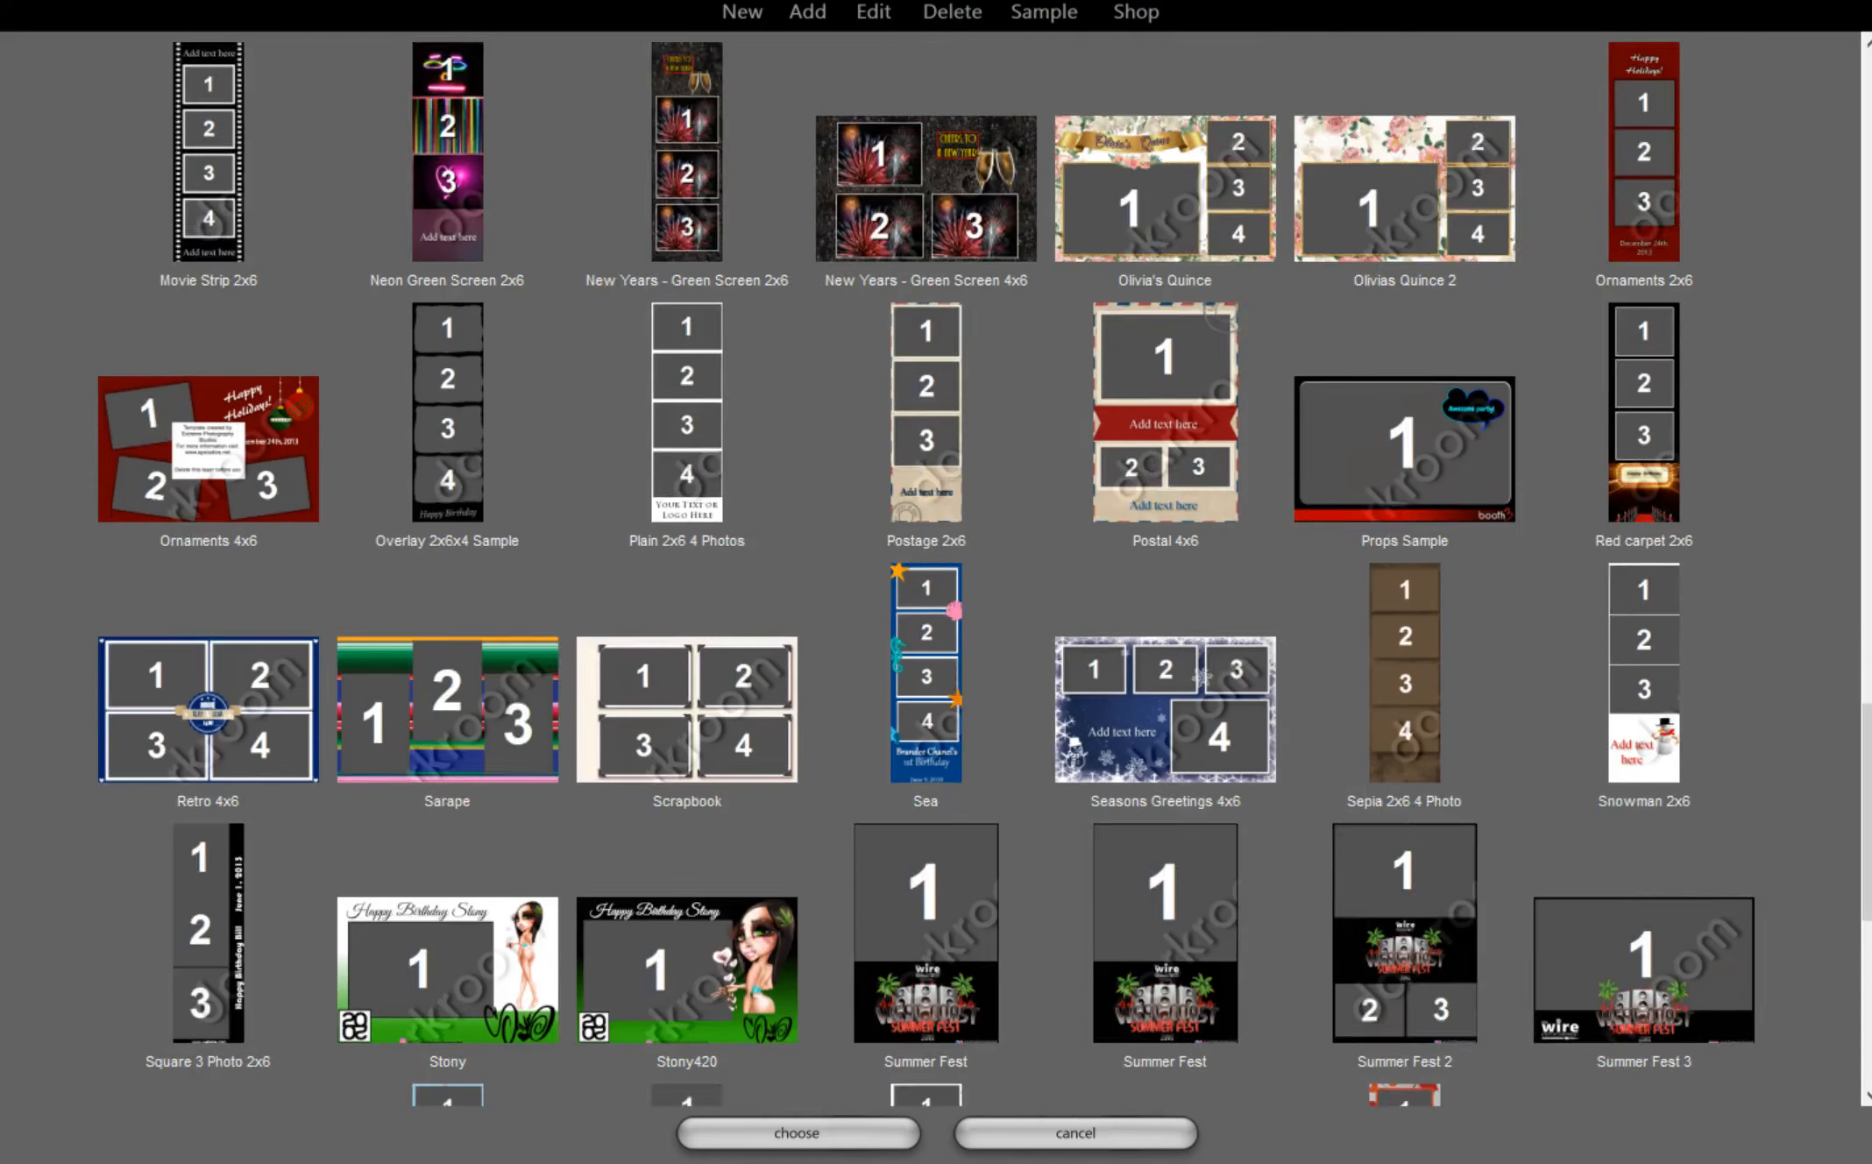
pyautogui.scroll(3, 934, 570)
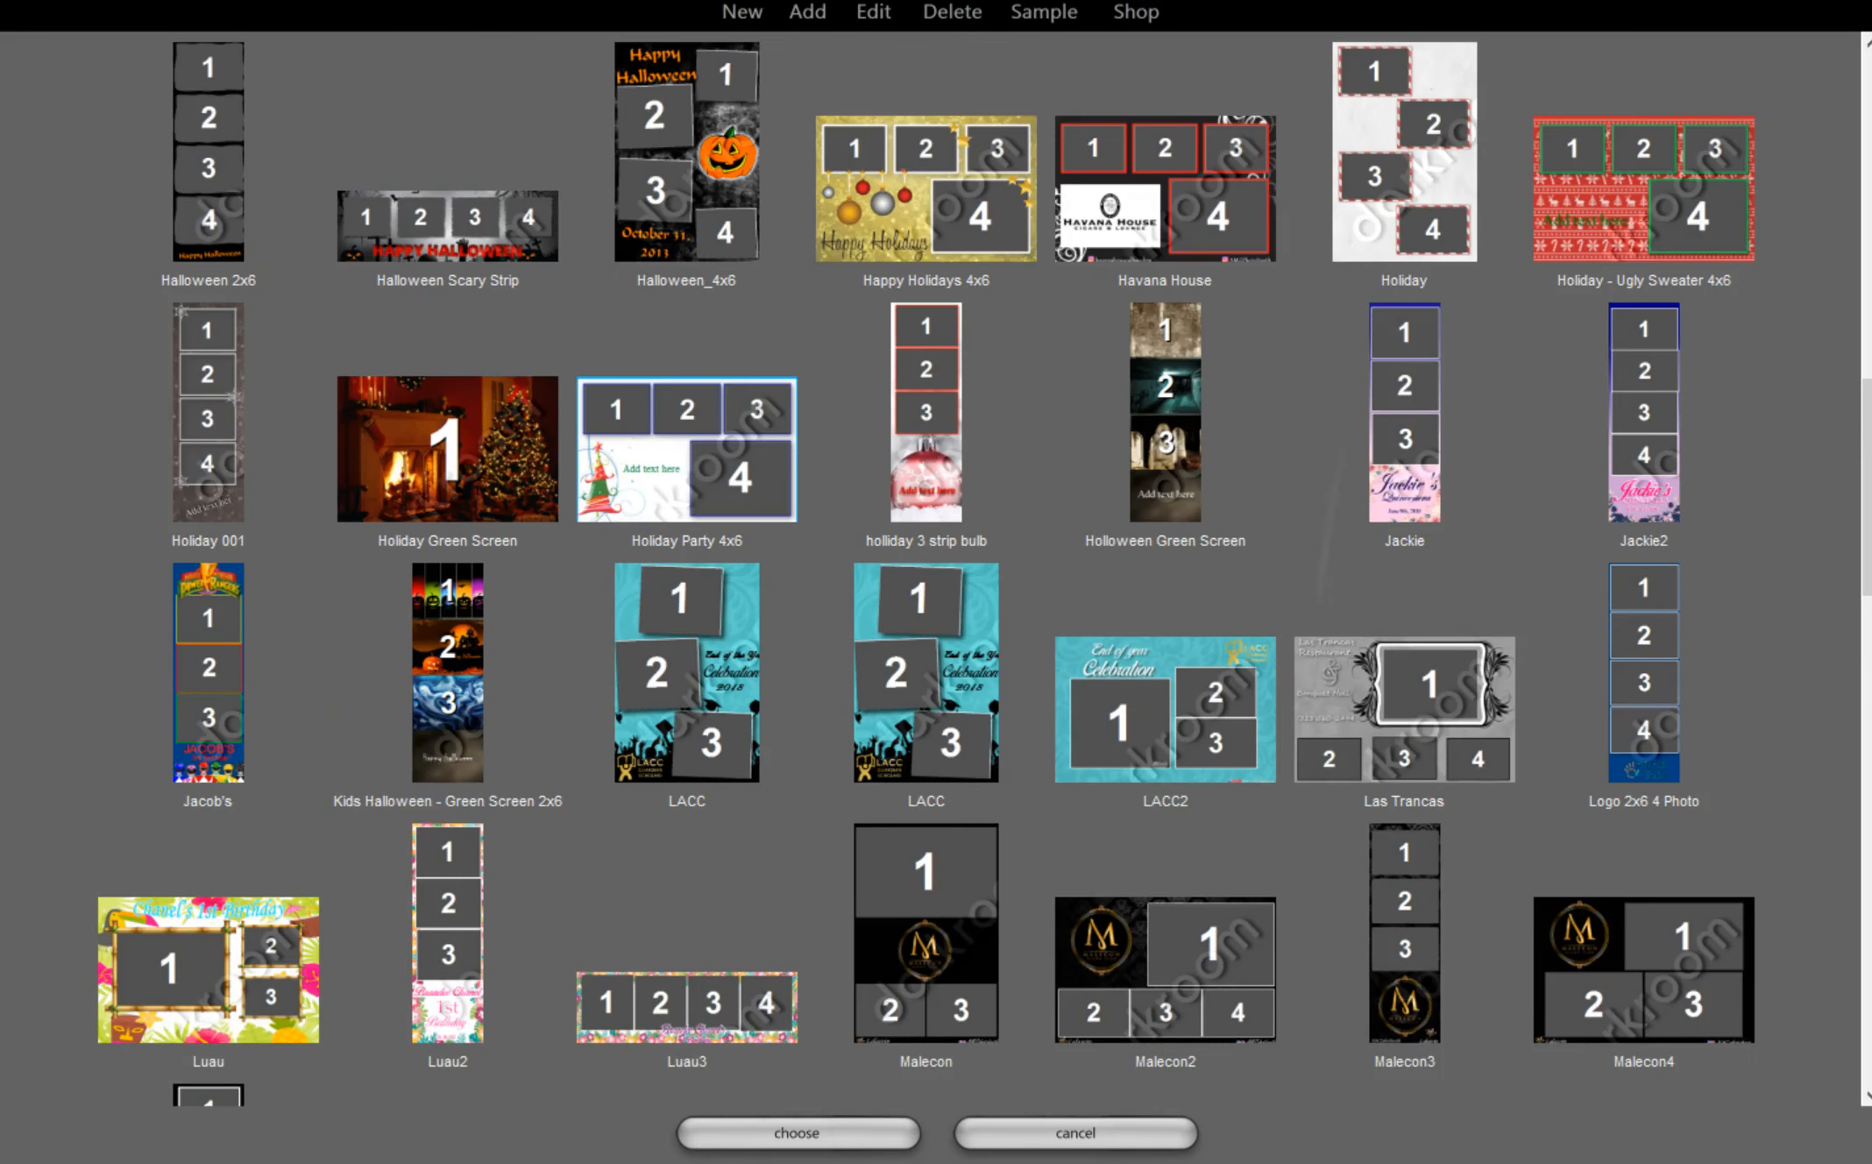
pyautogui.scroll(2, 934, 570)
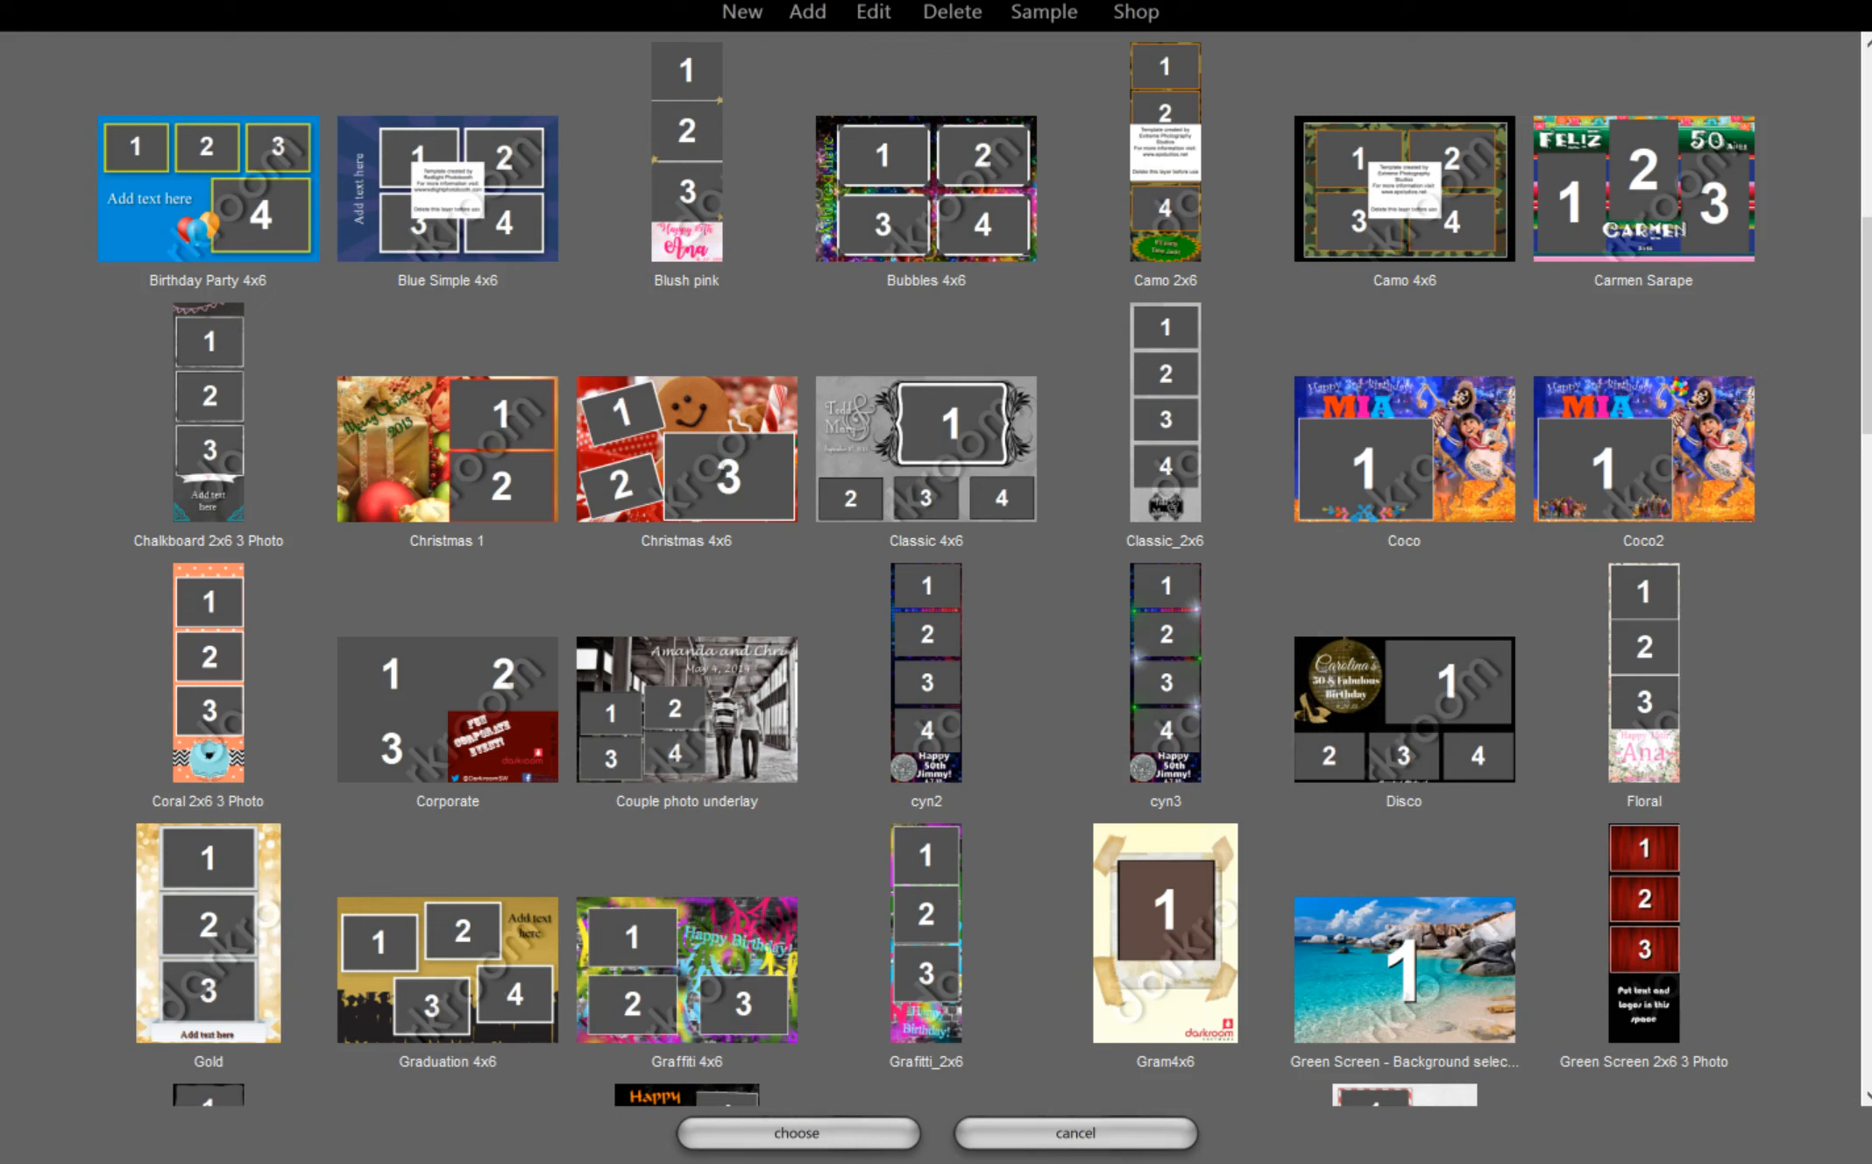
pyautogui.press('Escape')
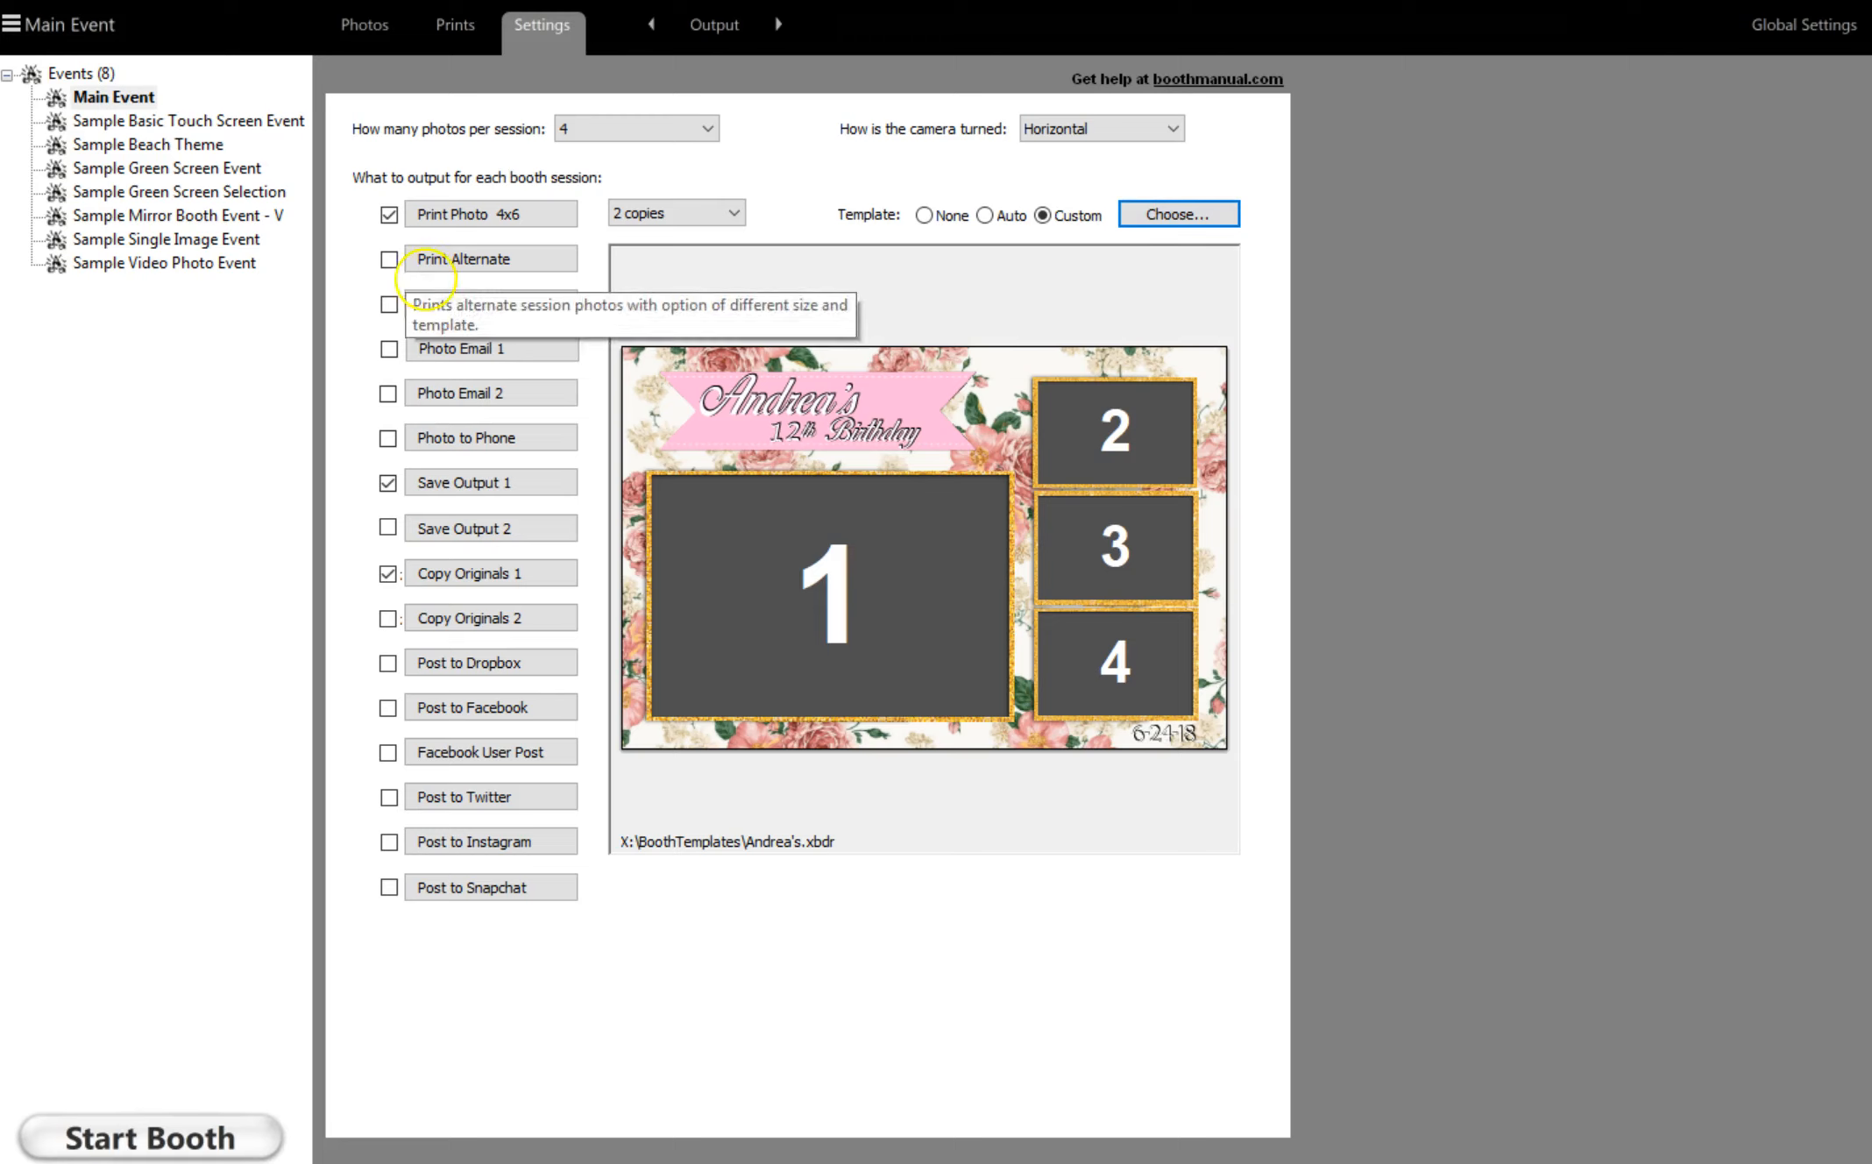
# Step: Try enabling the Print Alternate and Special Winner outputs one after the other, turning each off again
pyautogui.click(388, 258)
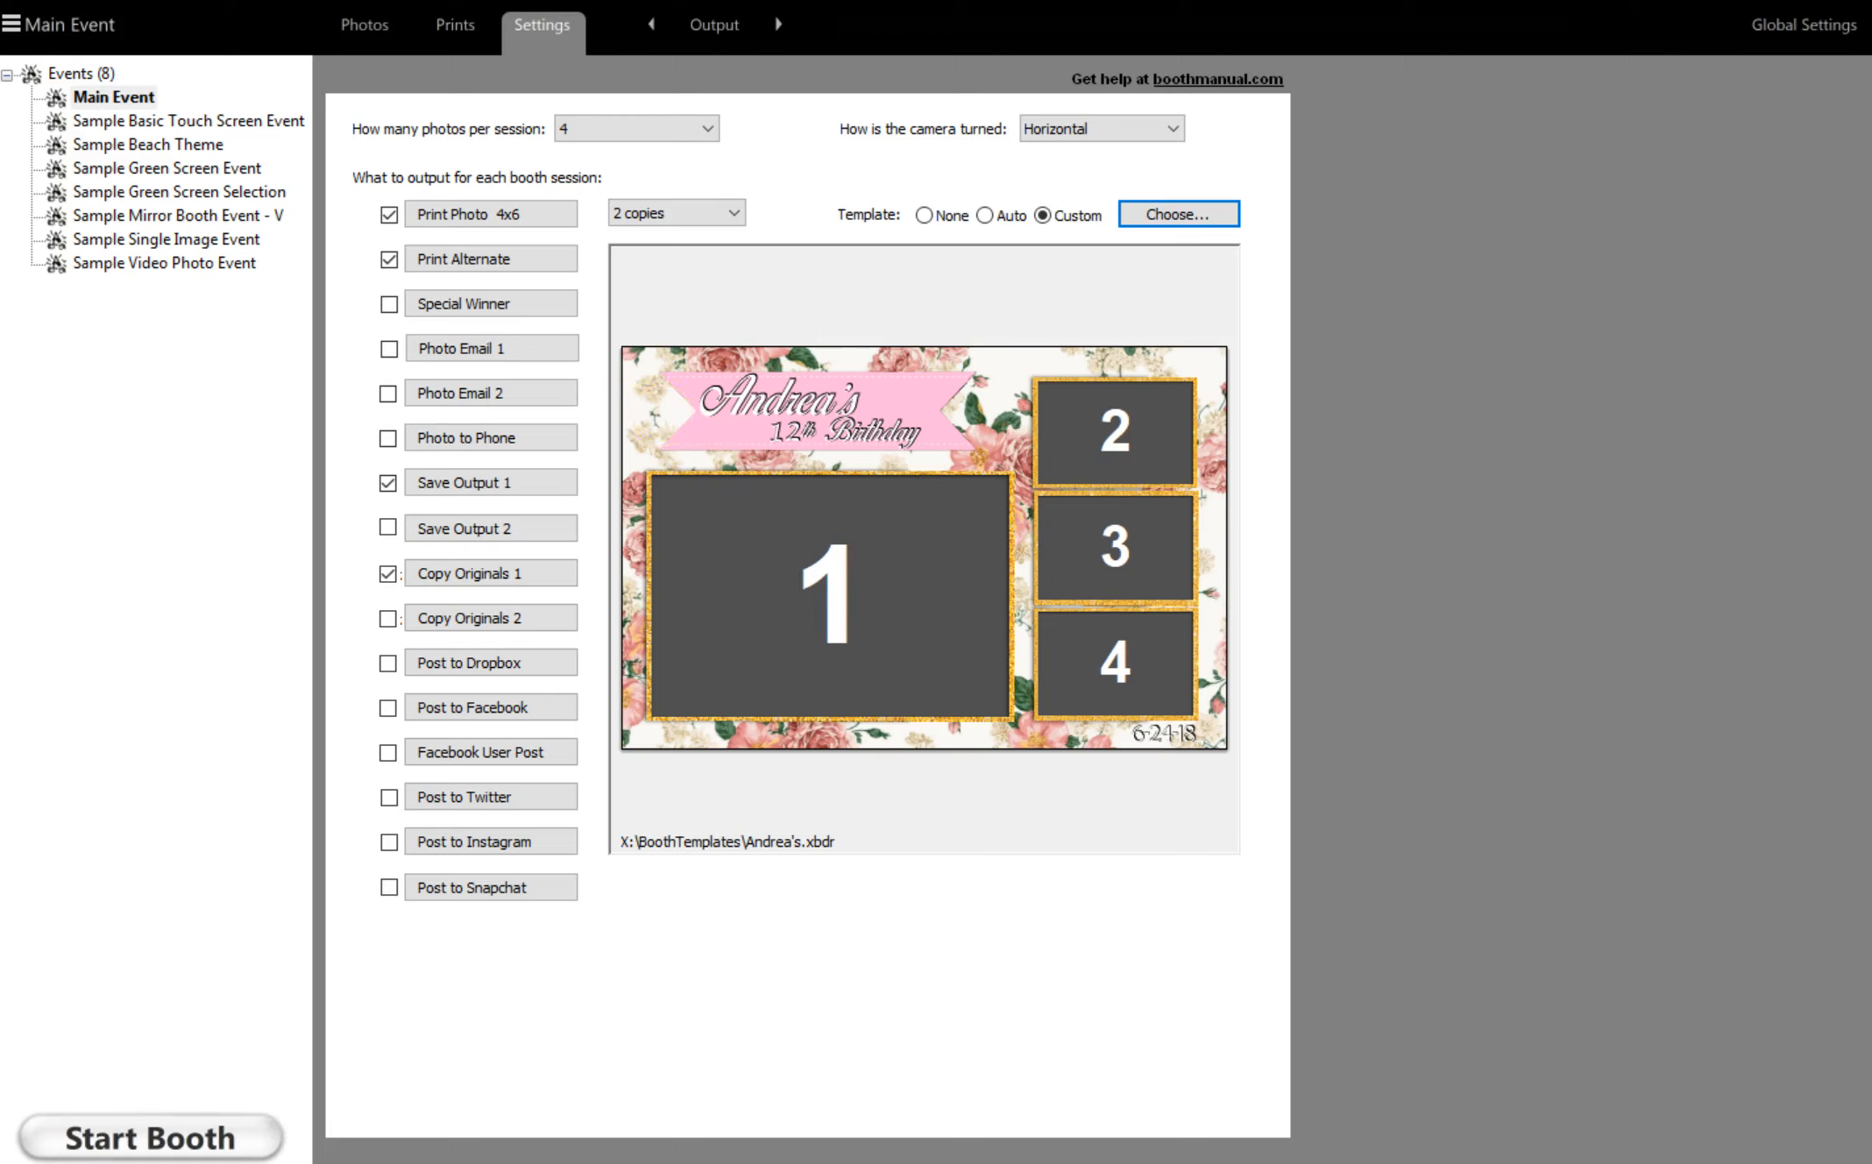
pyautogui.click(389, 257)
pyautogui.click(390, 304)
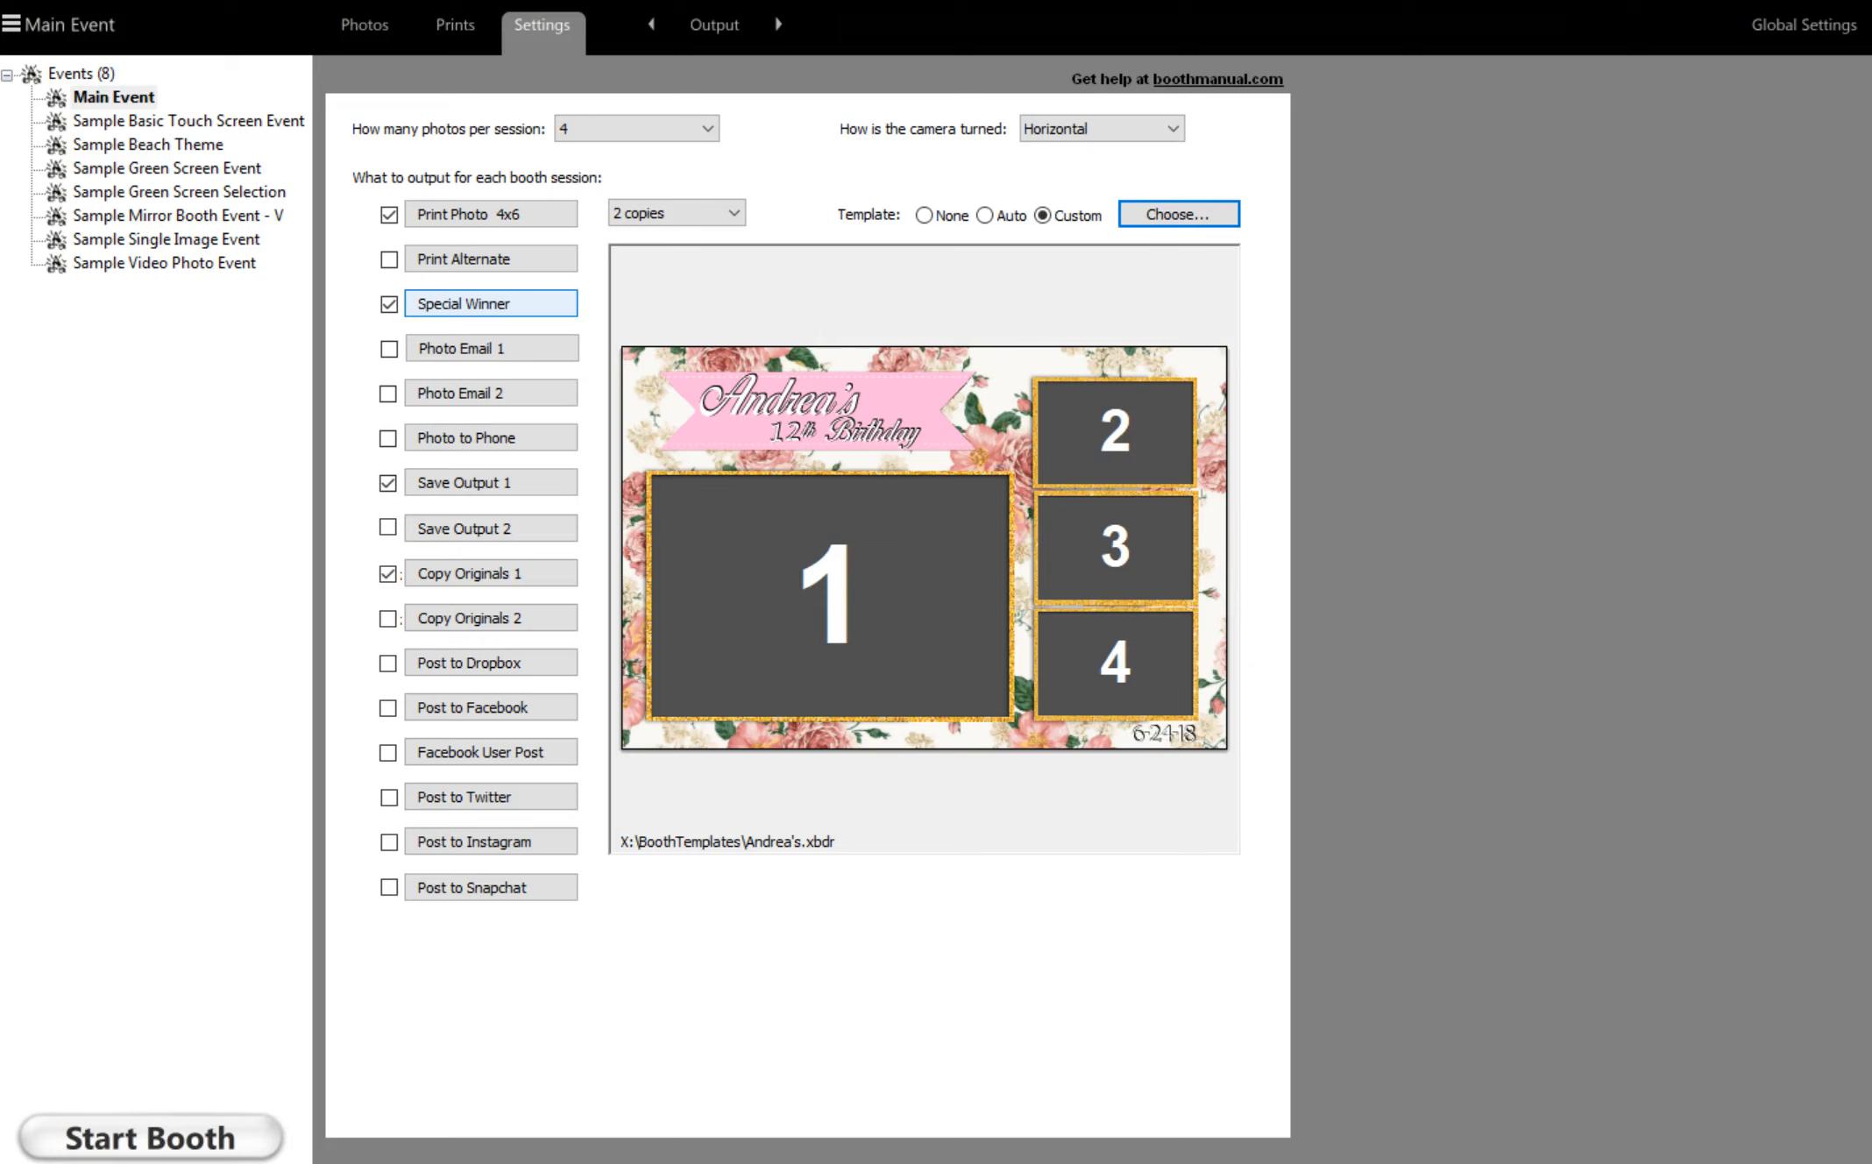
pyautogui.click(388, 304)
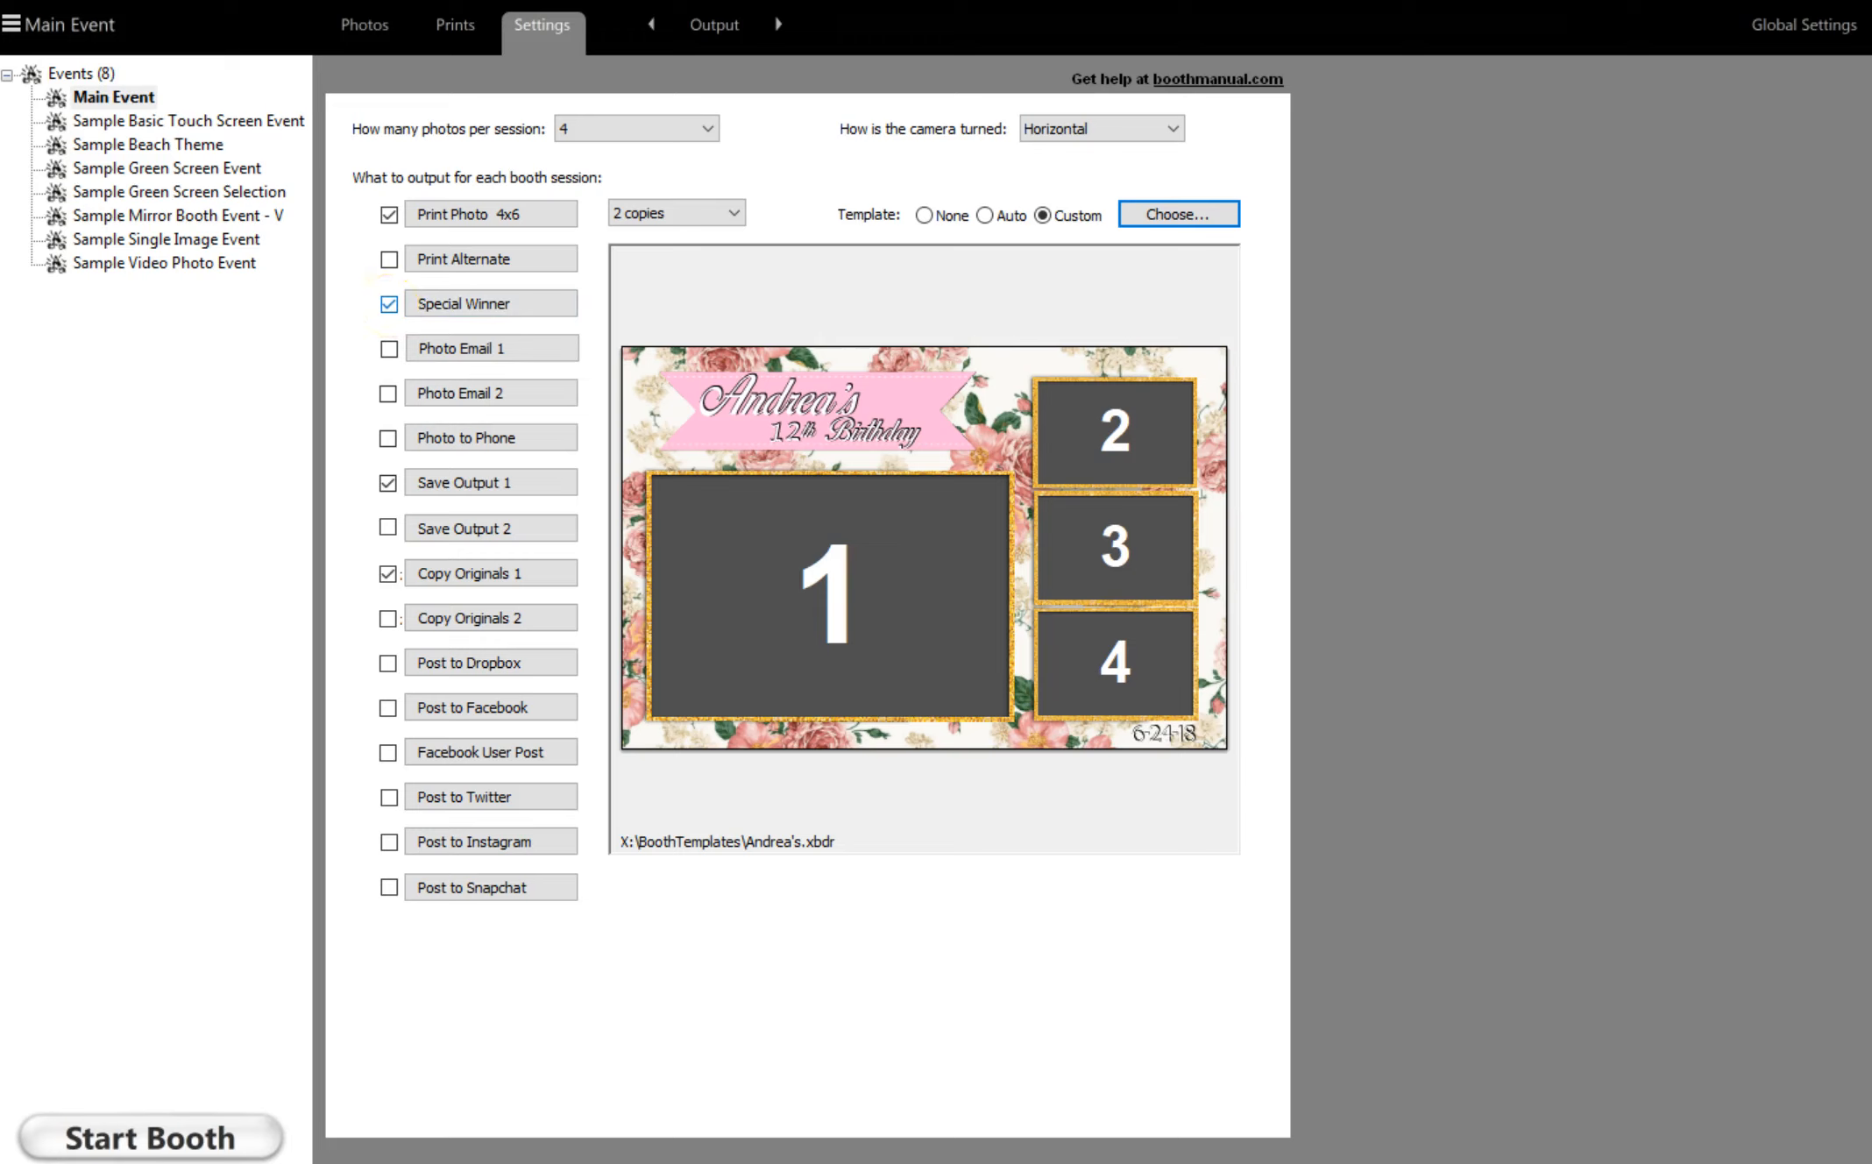
pyautogui.click(389, 304)
# Step: Enable Photo Email 1 and Photo Email 2, and inspect the sending account choices for Photo Email 1
pyautogui.click(389, 349)
pyautogui.click(390, 395)
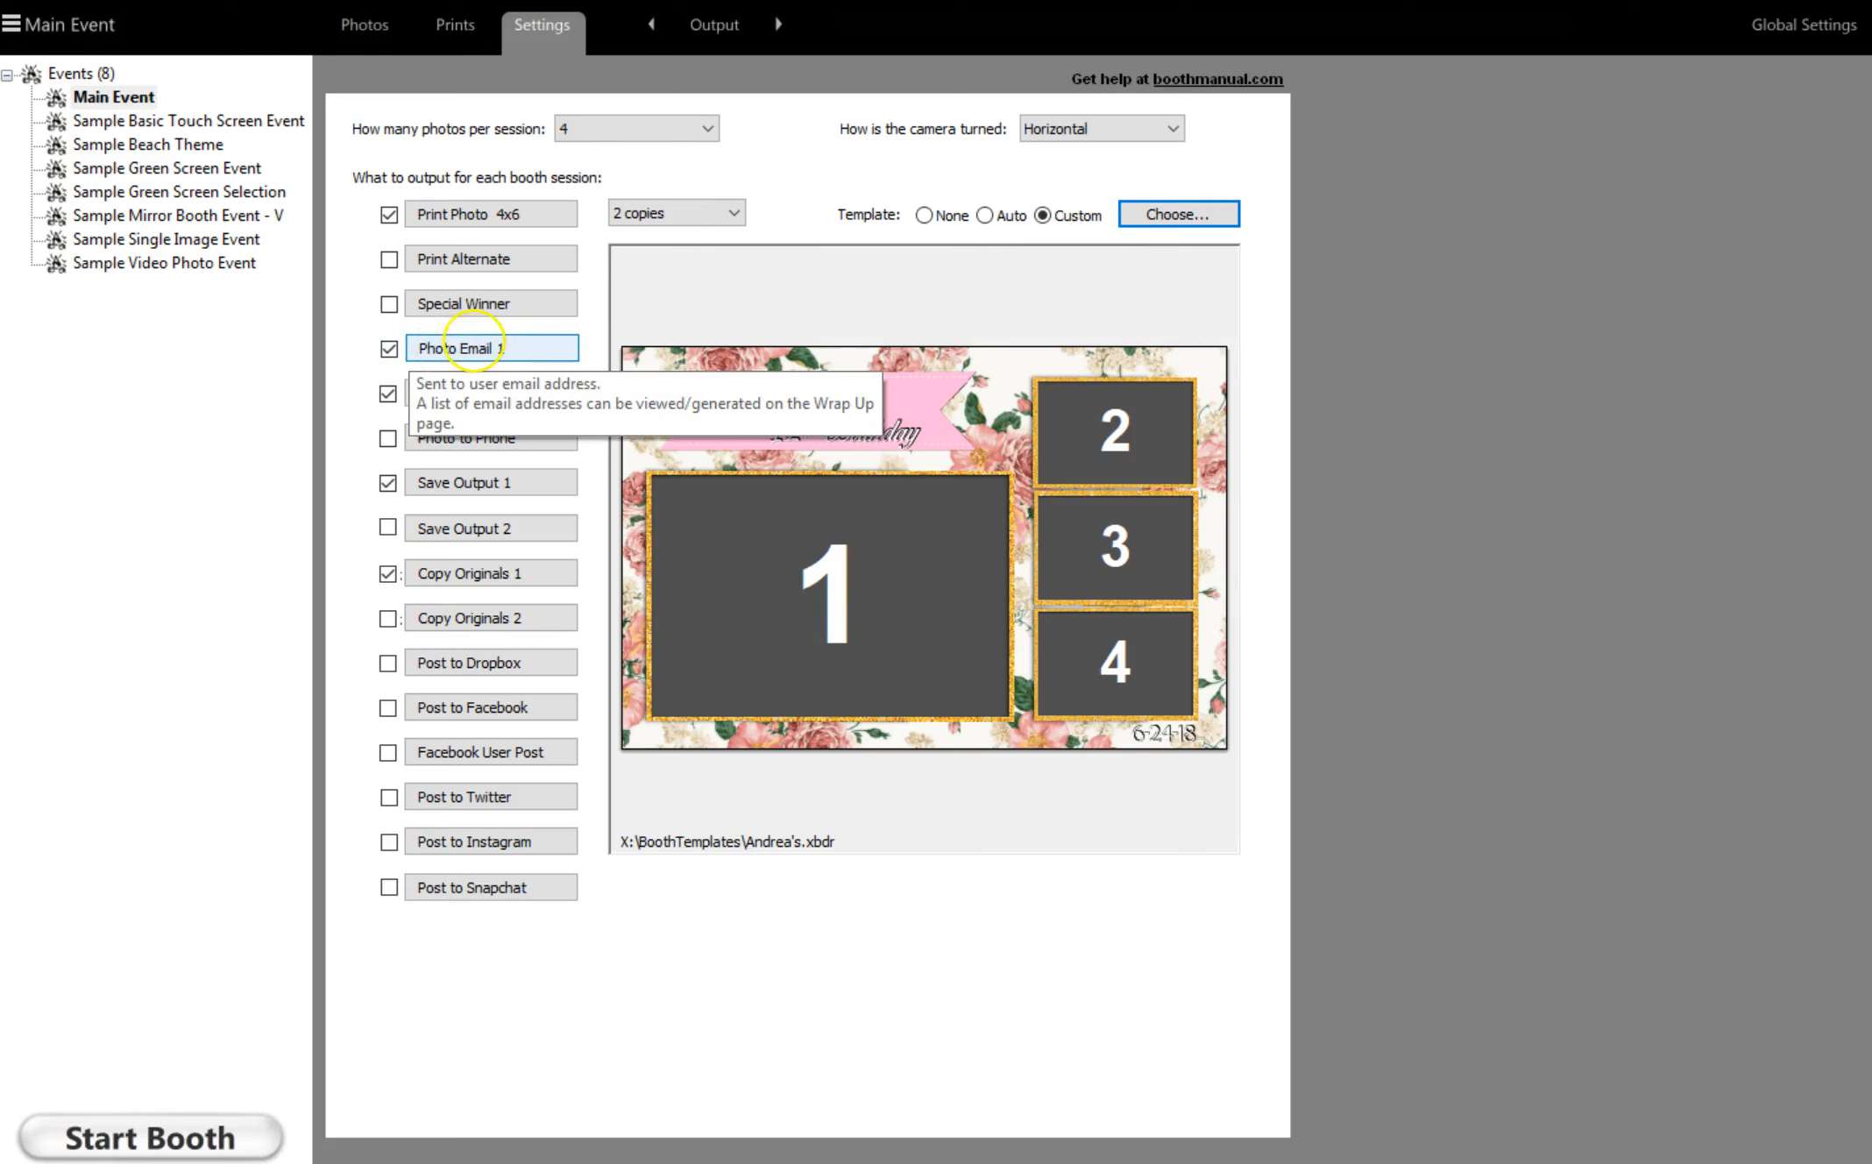
pyautogui.click(454, 348)
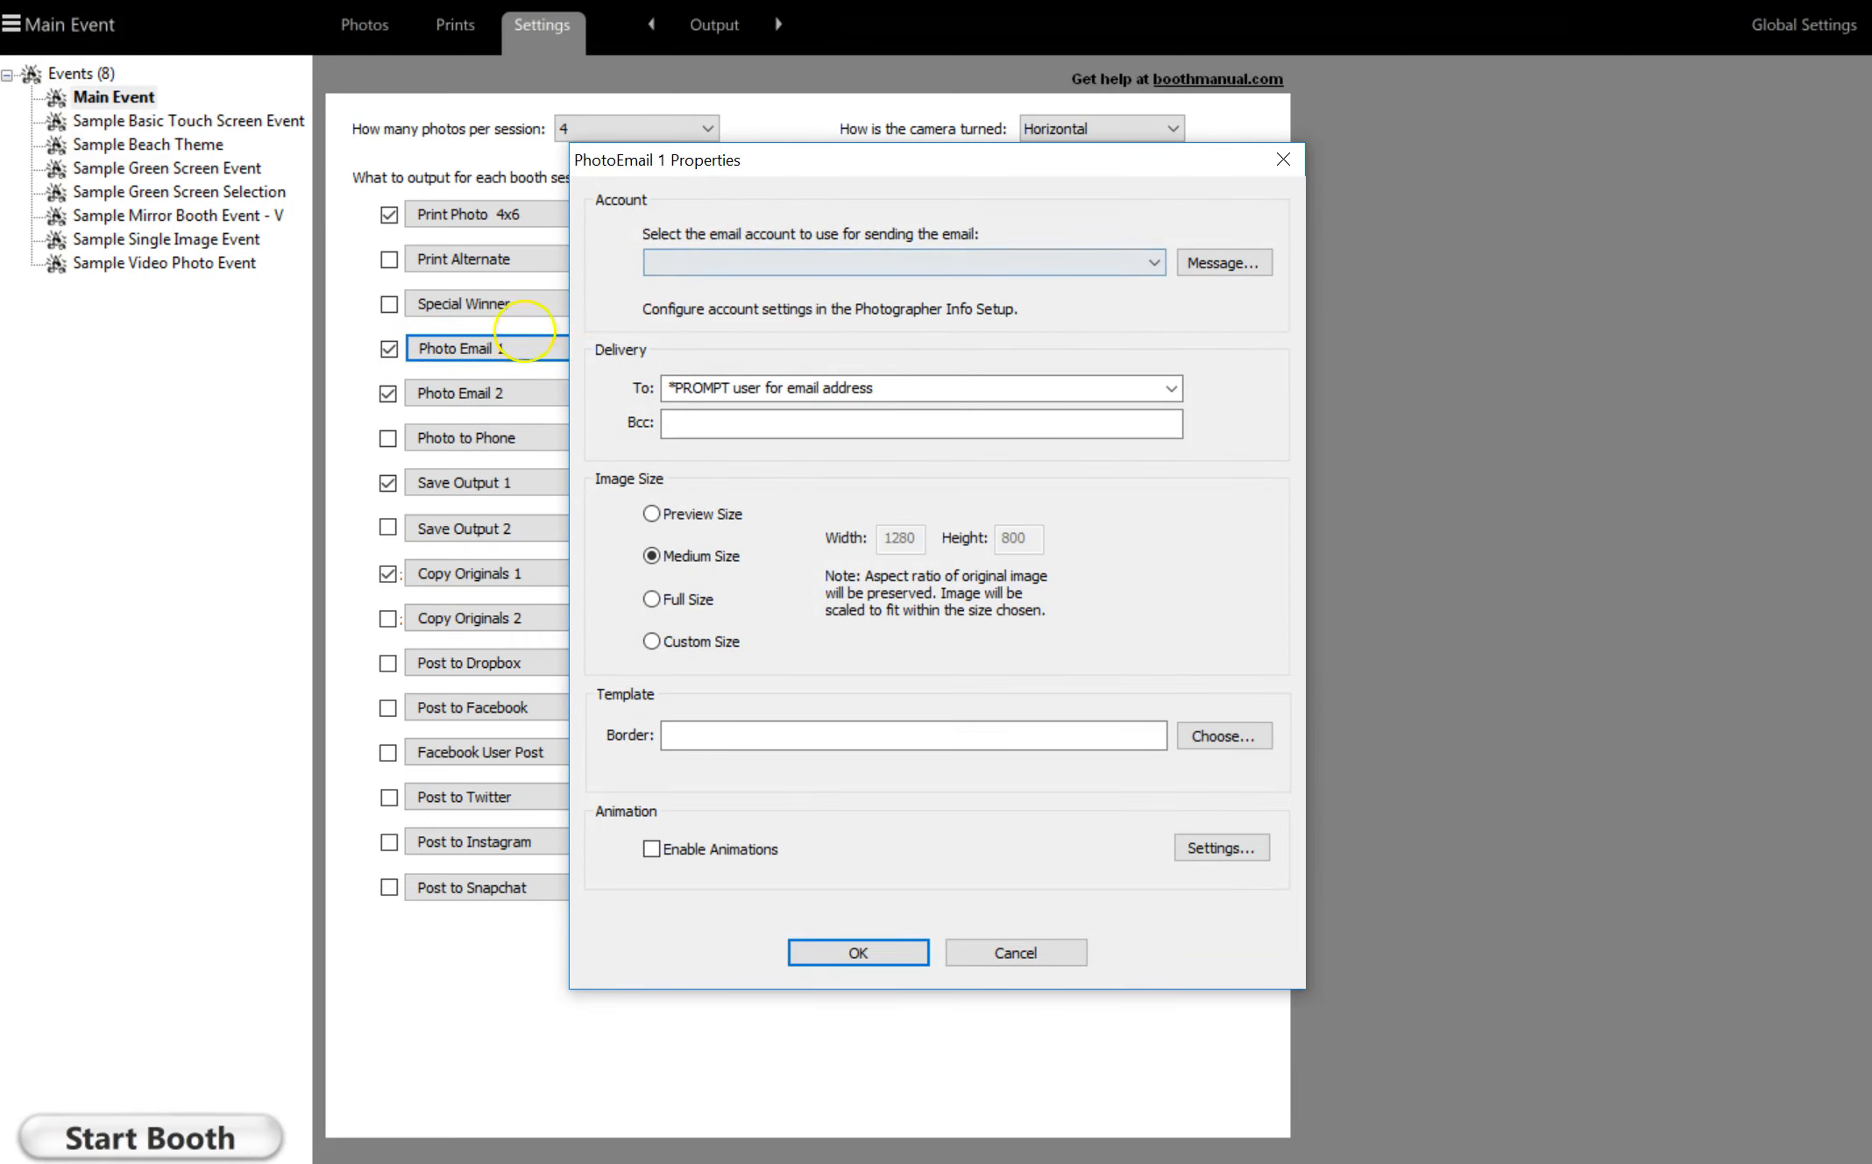
pyautogui.click(899, 259)
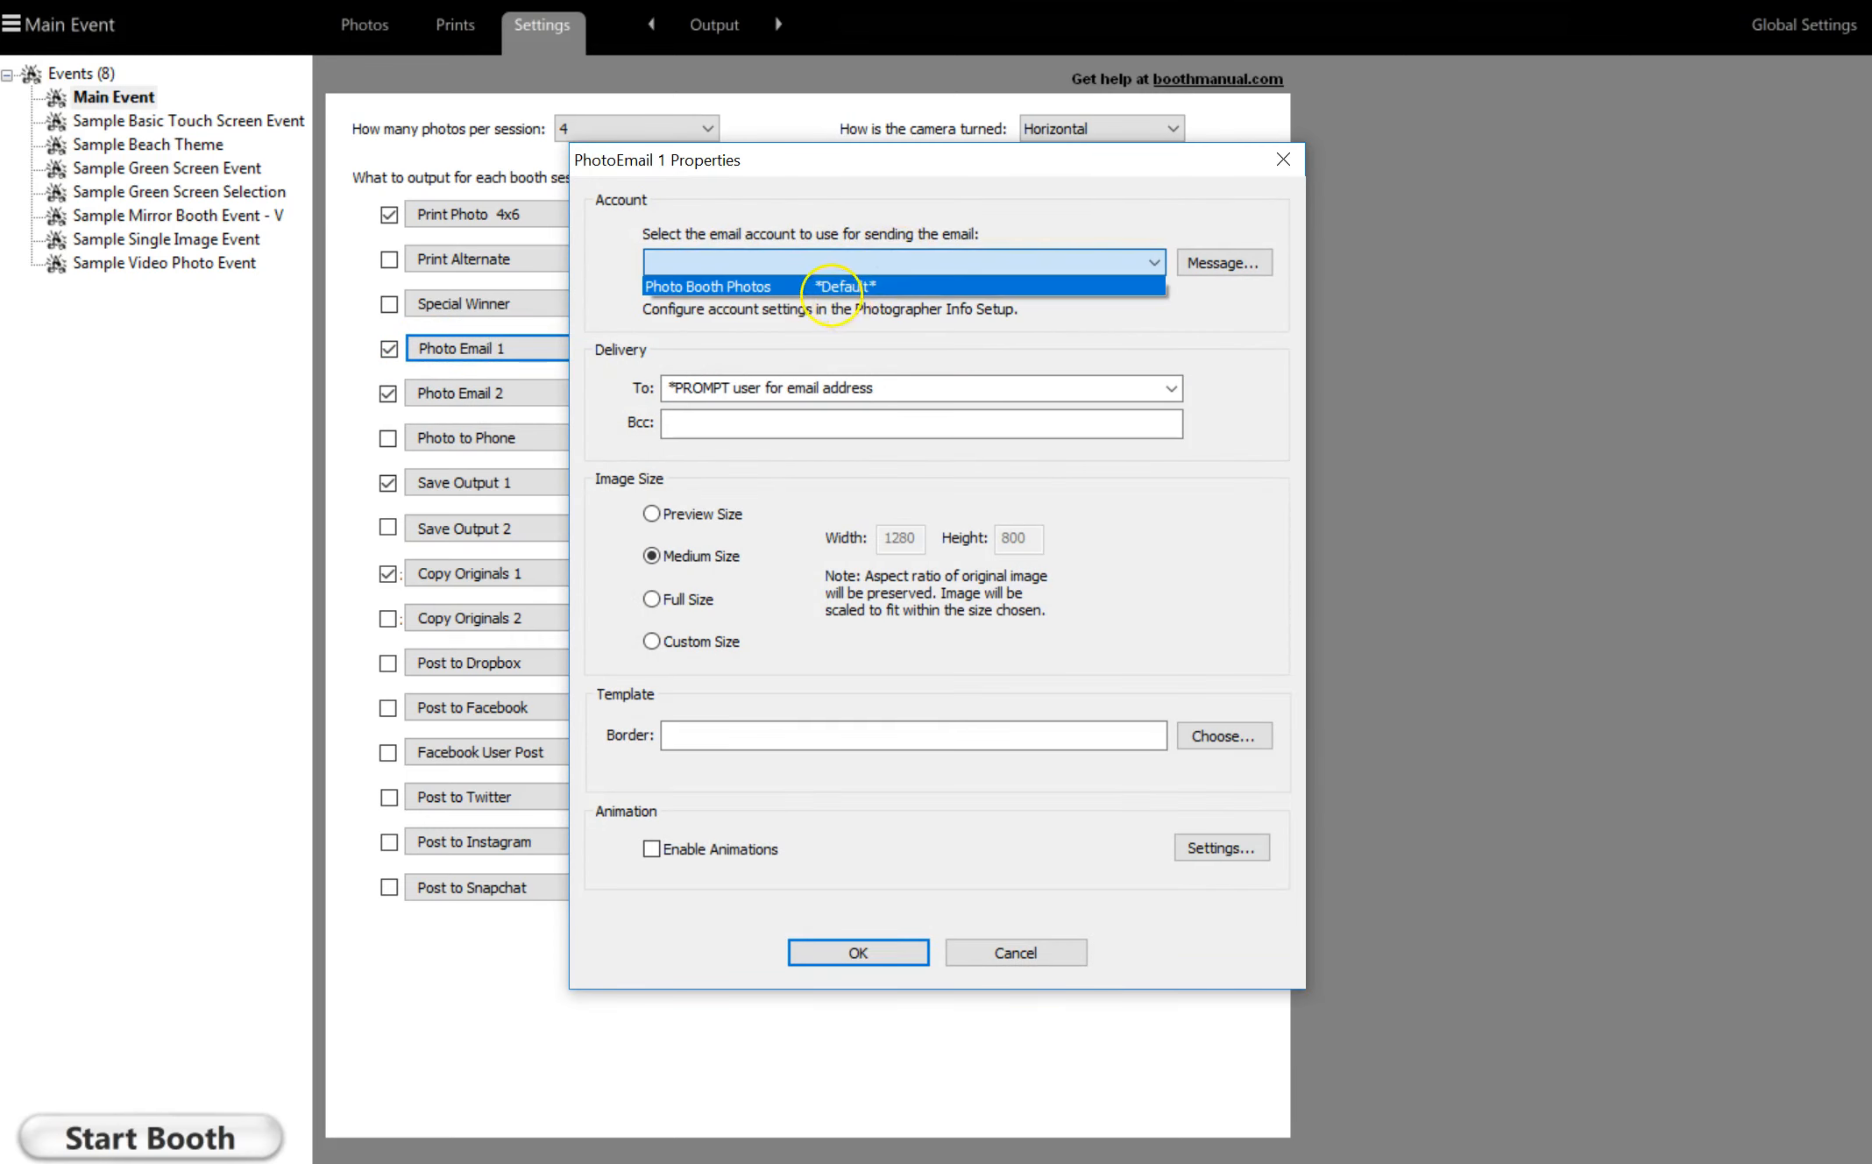
pyautogui.click(1287, 155)
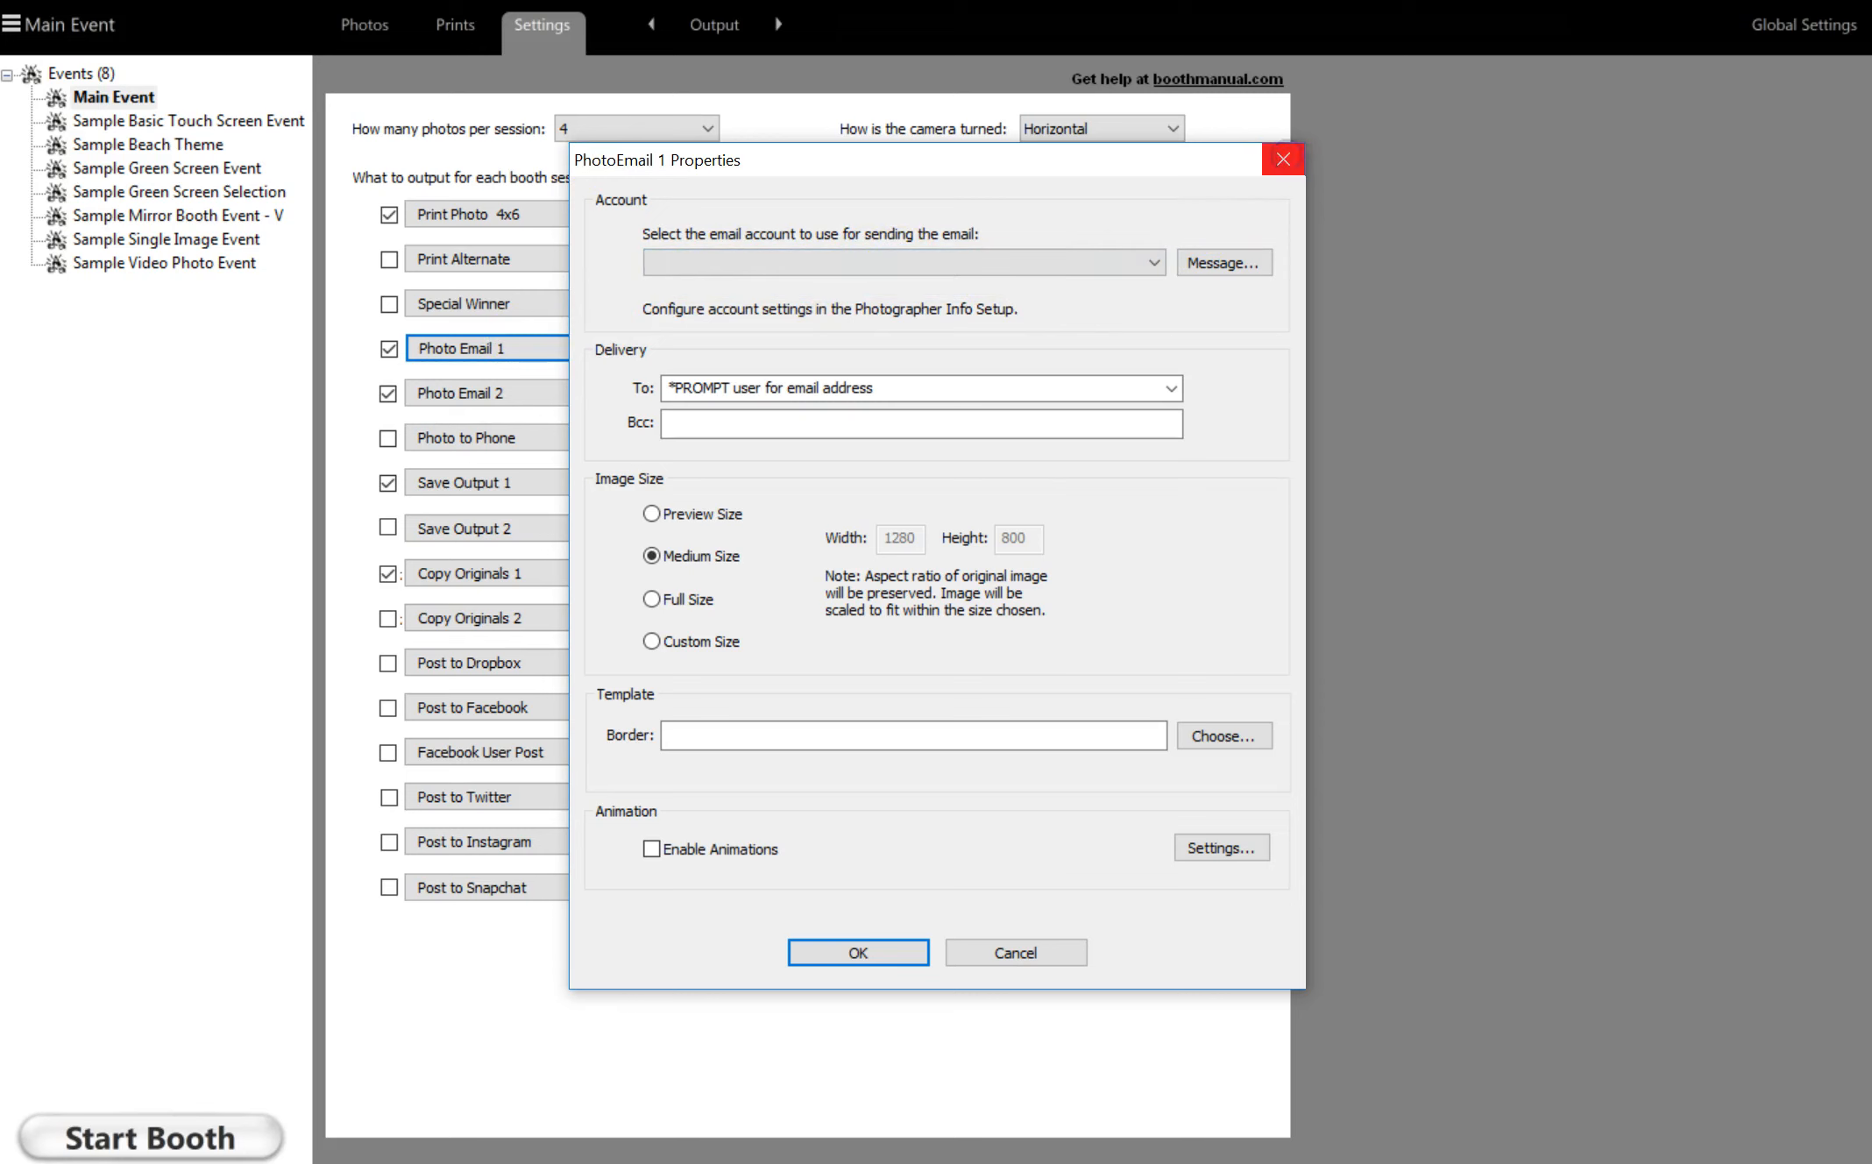
pyautogui.click(1282, 159)
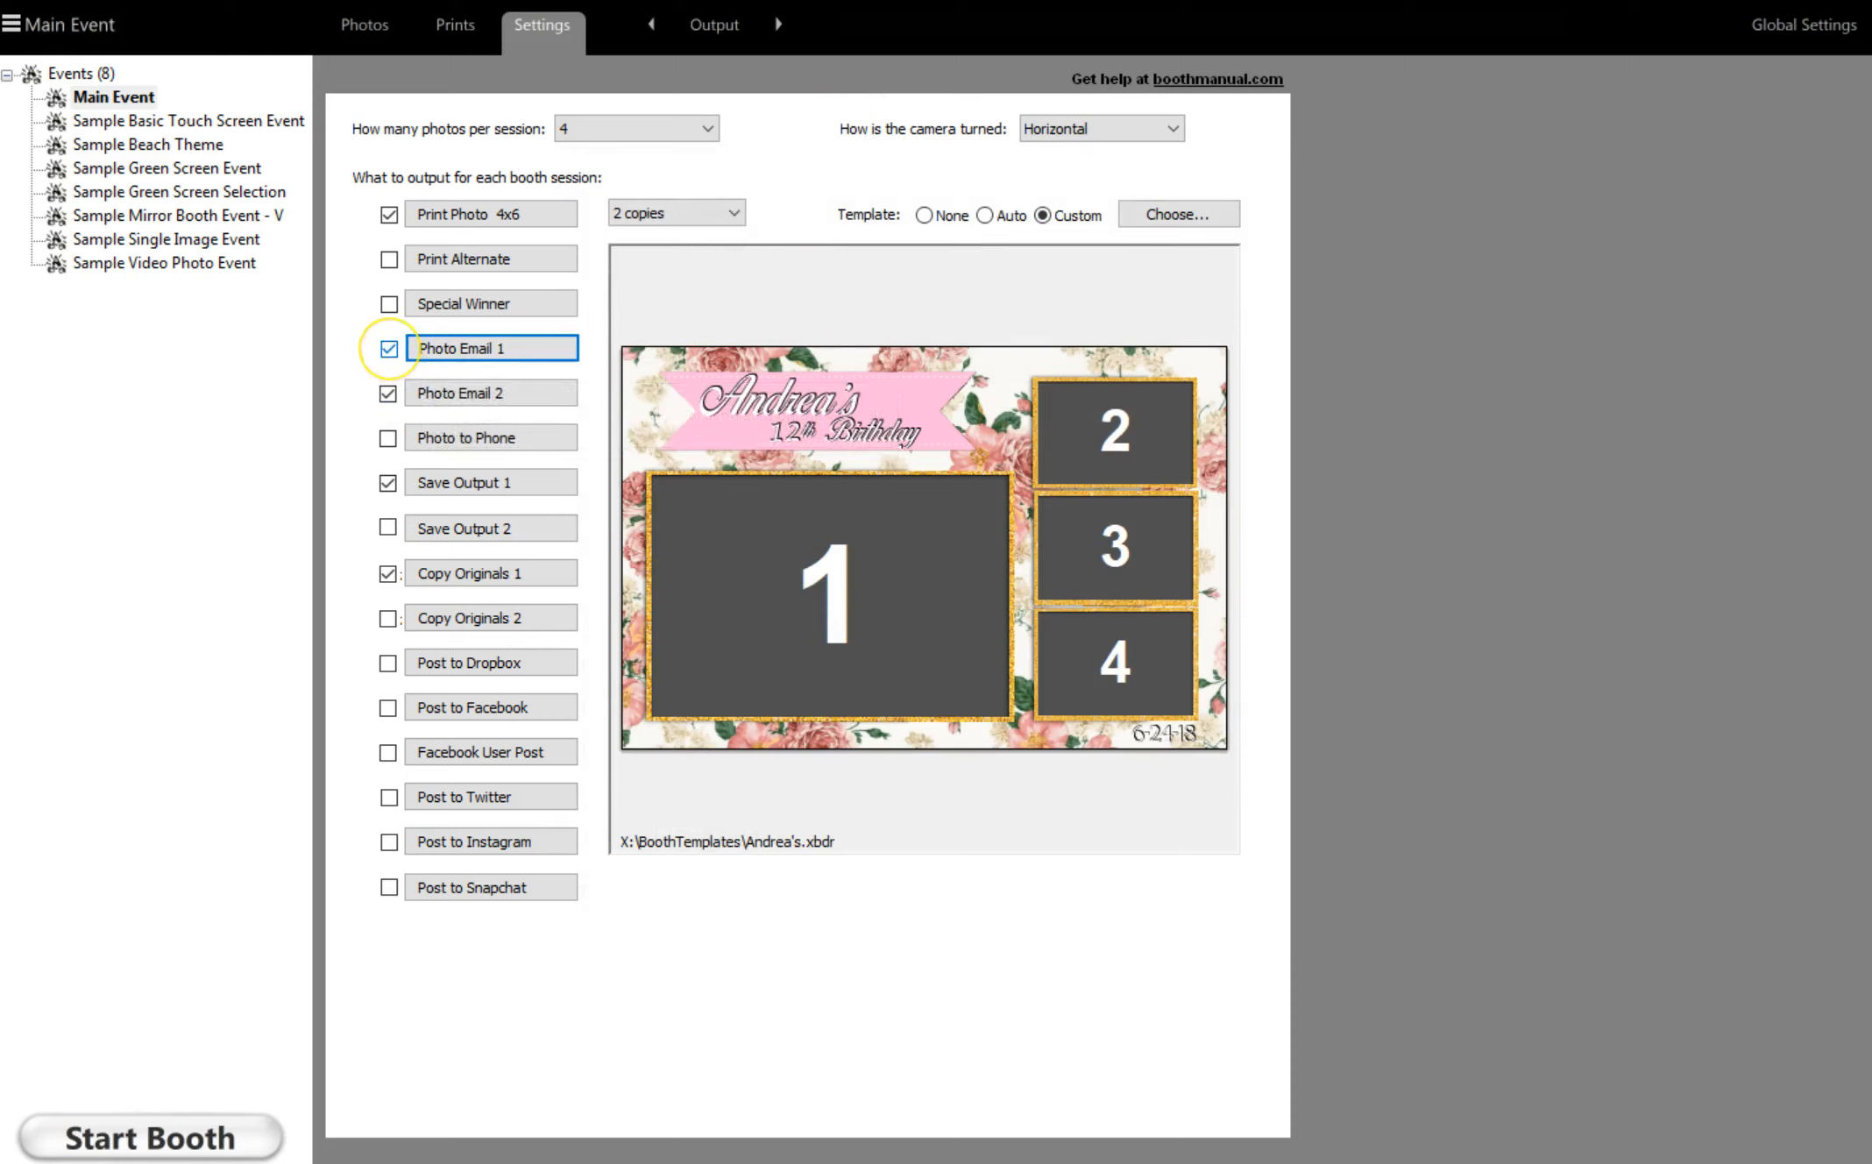
# Step: Turn off both Photo Email outputs and switch Photo to Phone on and off again
pyautogui.click(388, 393)
pyautogui.click(388, 349)
pyautogui.click(387, 438)
pyautogui.click(387, 438)
# Step: Review the folder, file type and image size settings of Save Output 1, and disable that output
pyautogui.click(469, 483)
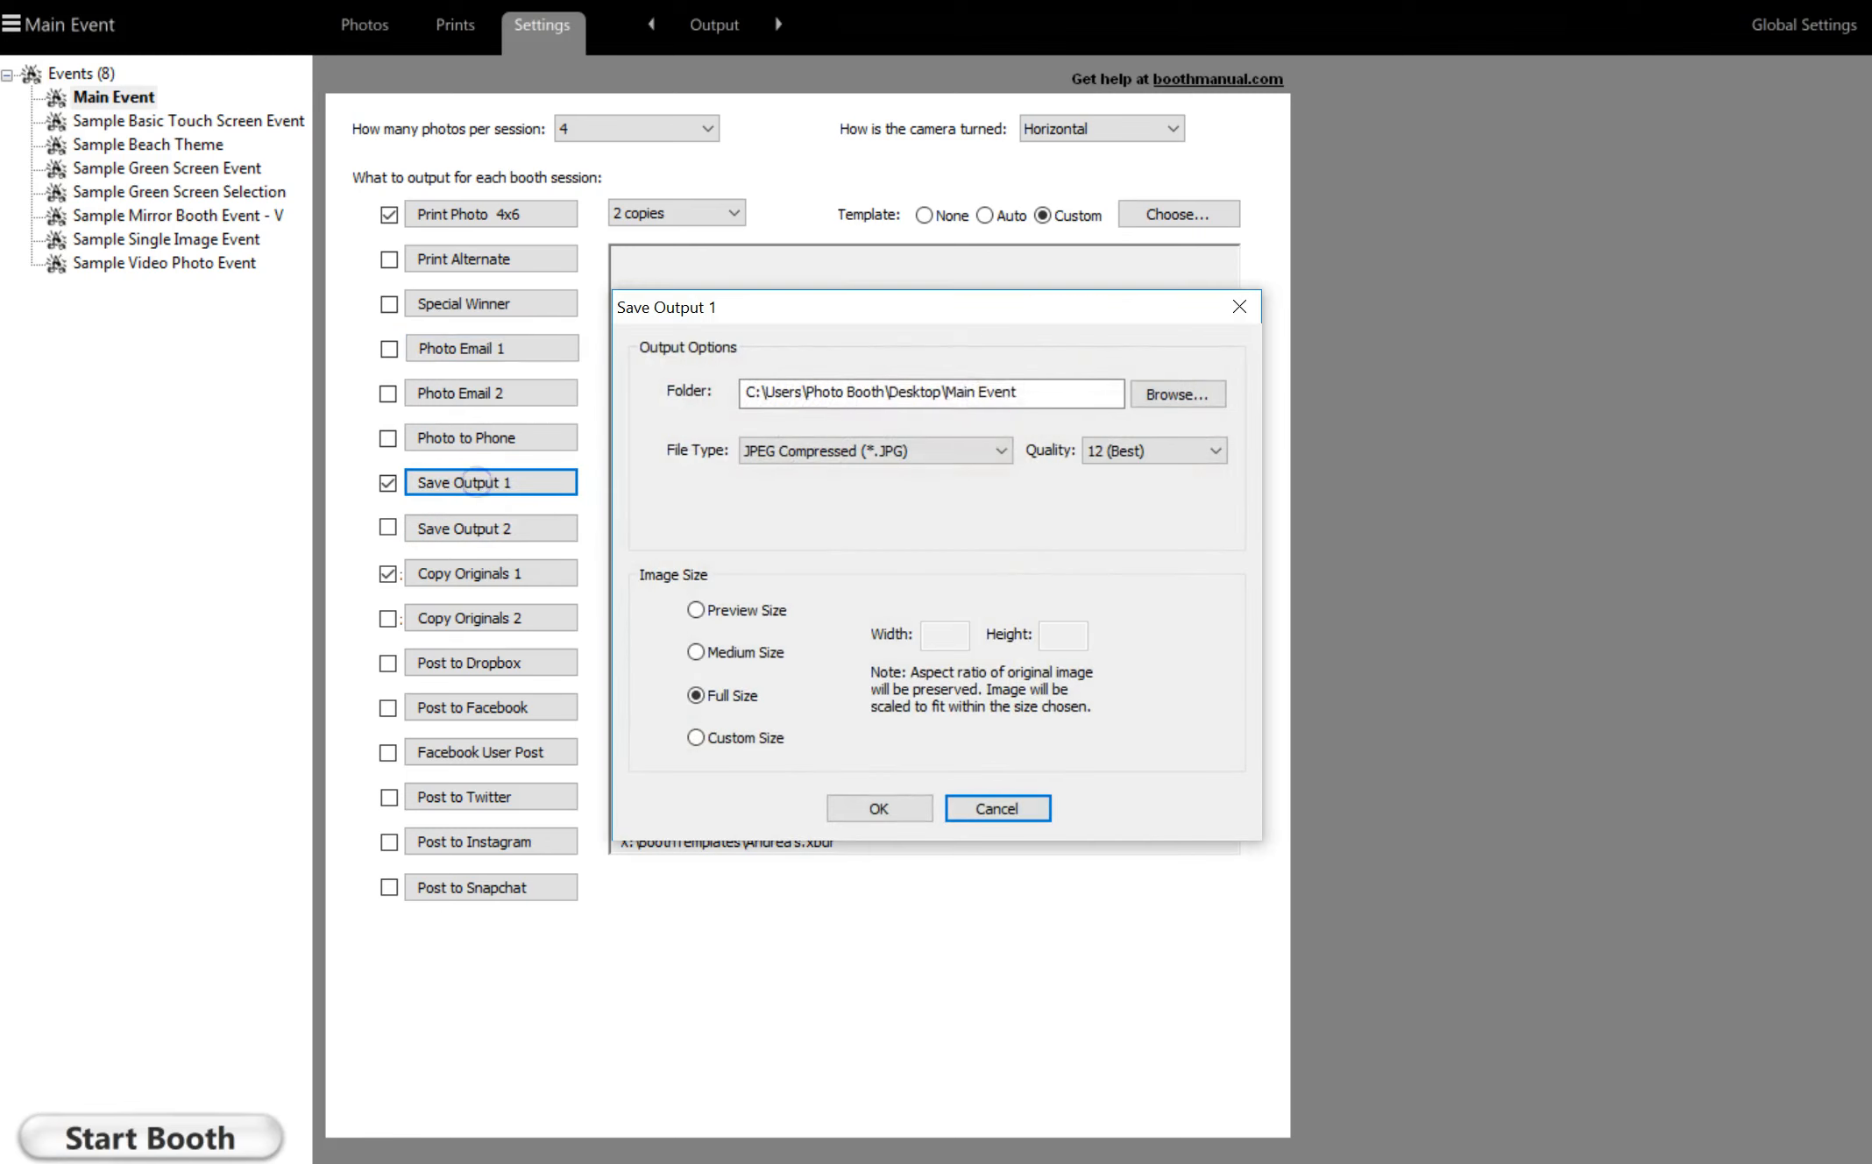
pyautogui.click(1239, 306)
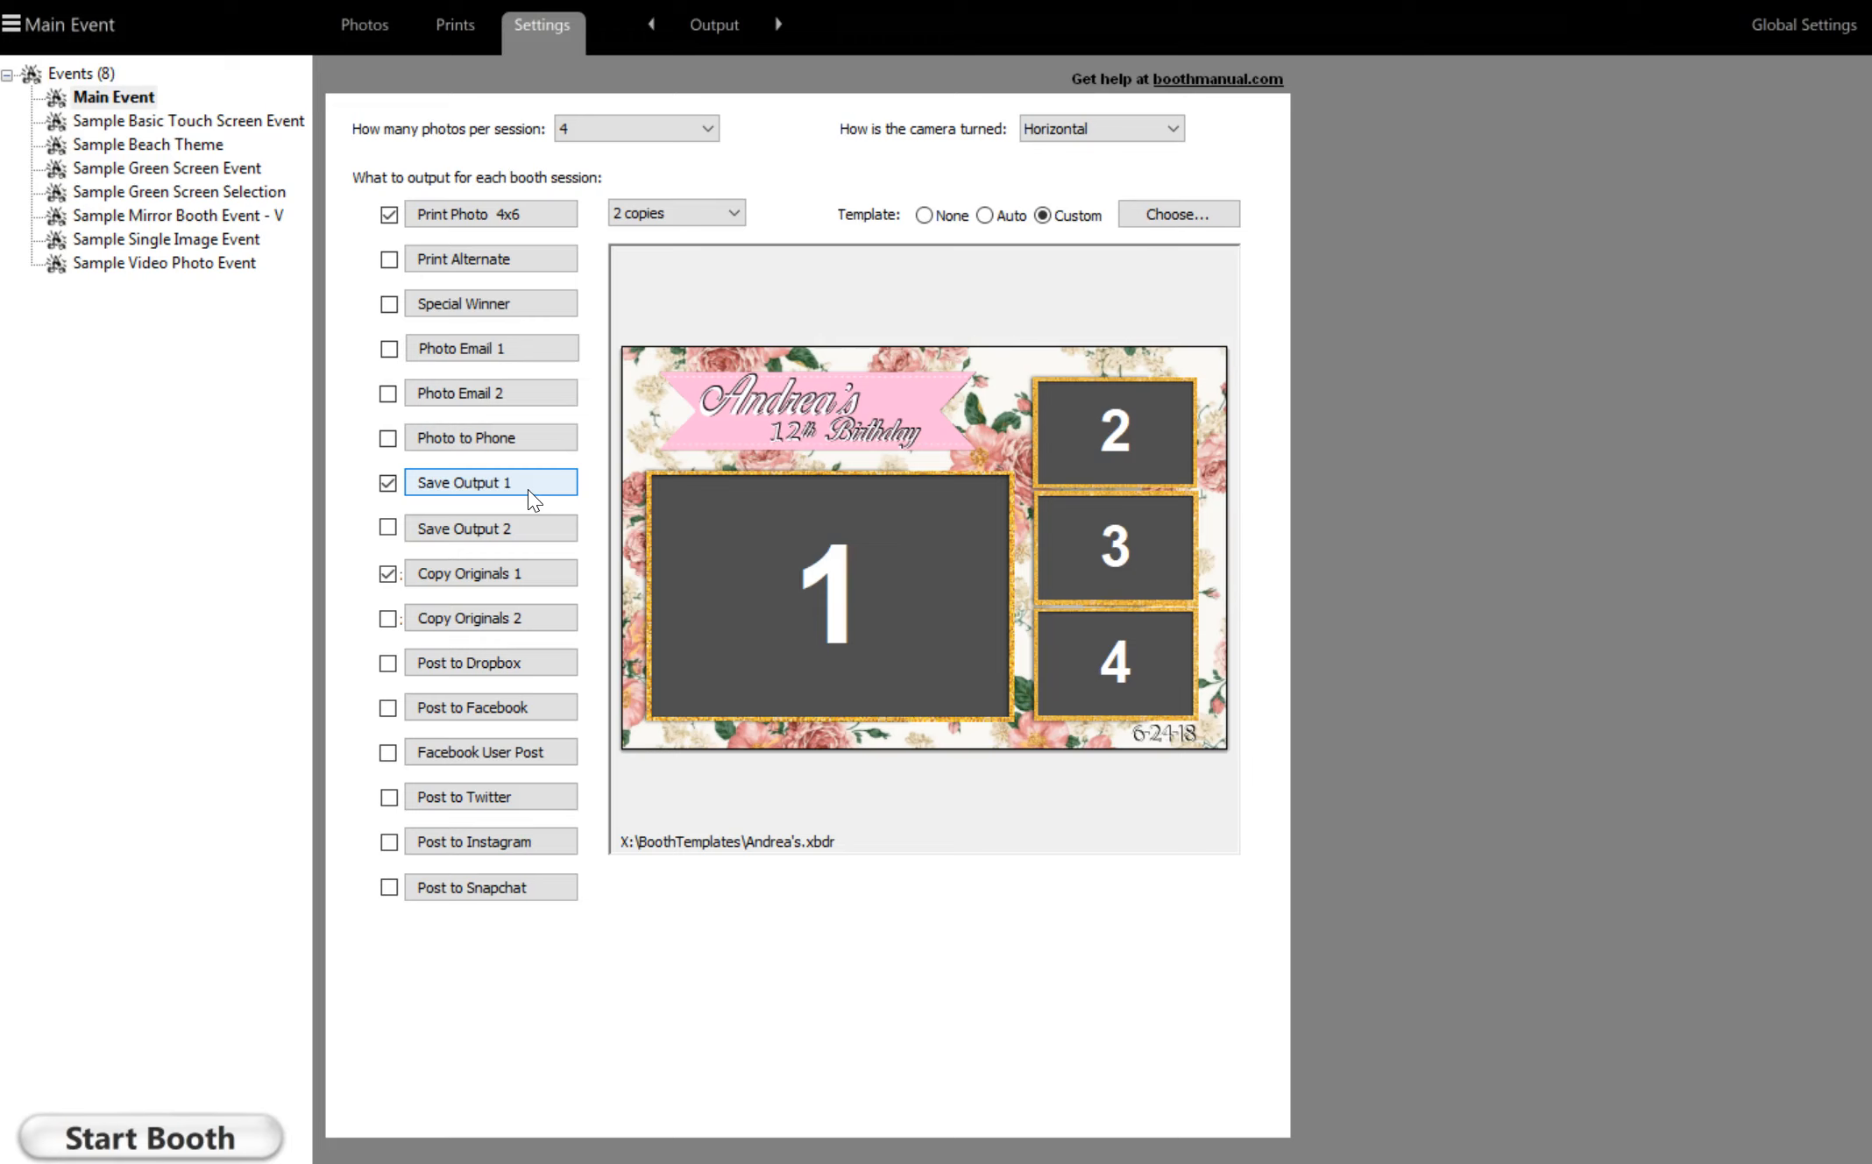
pyautogui.click(388, 482)
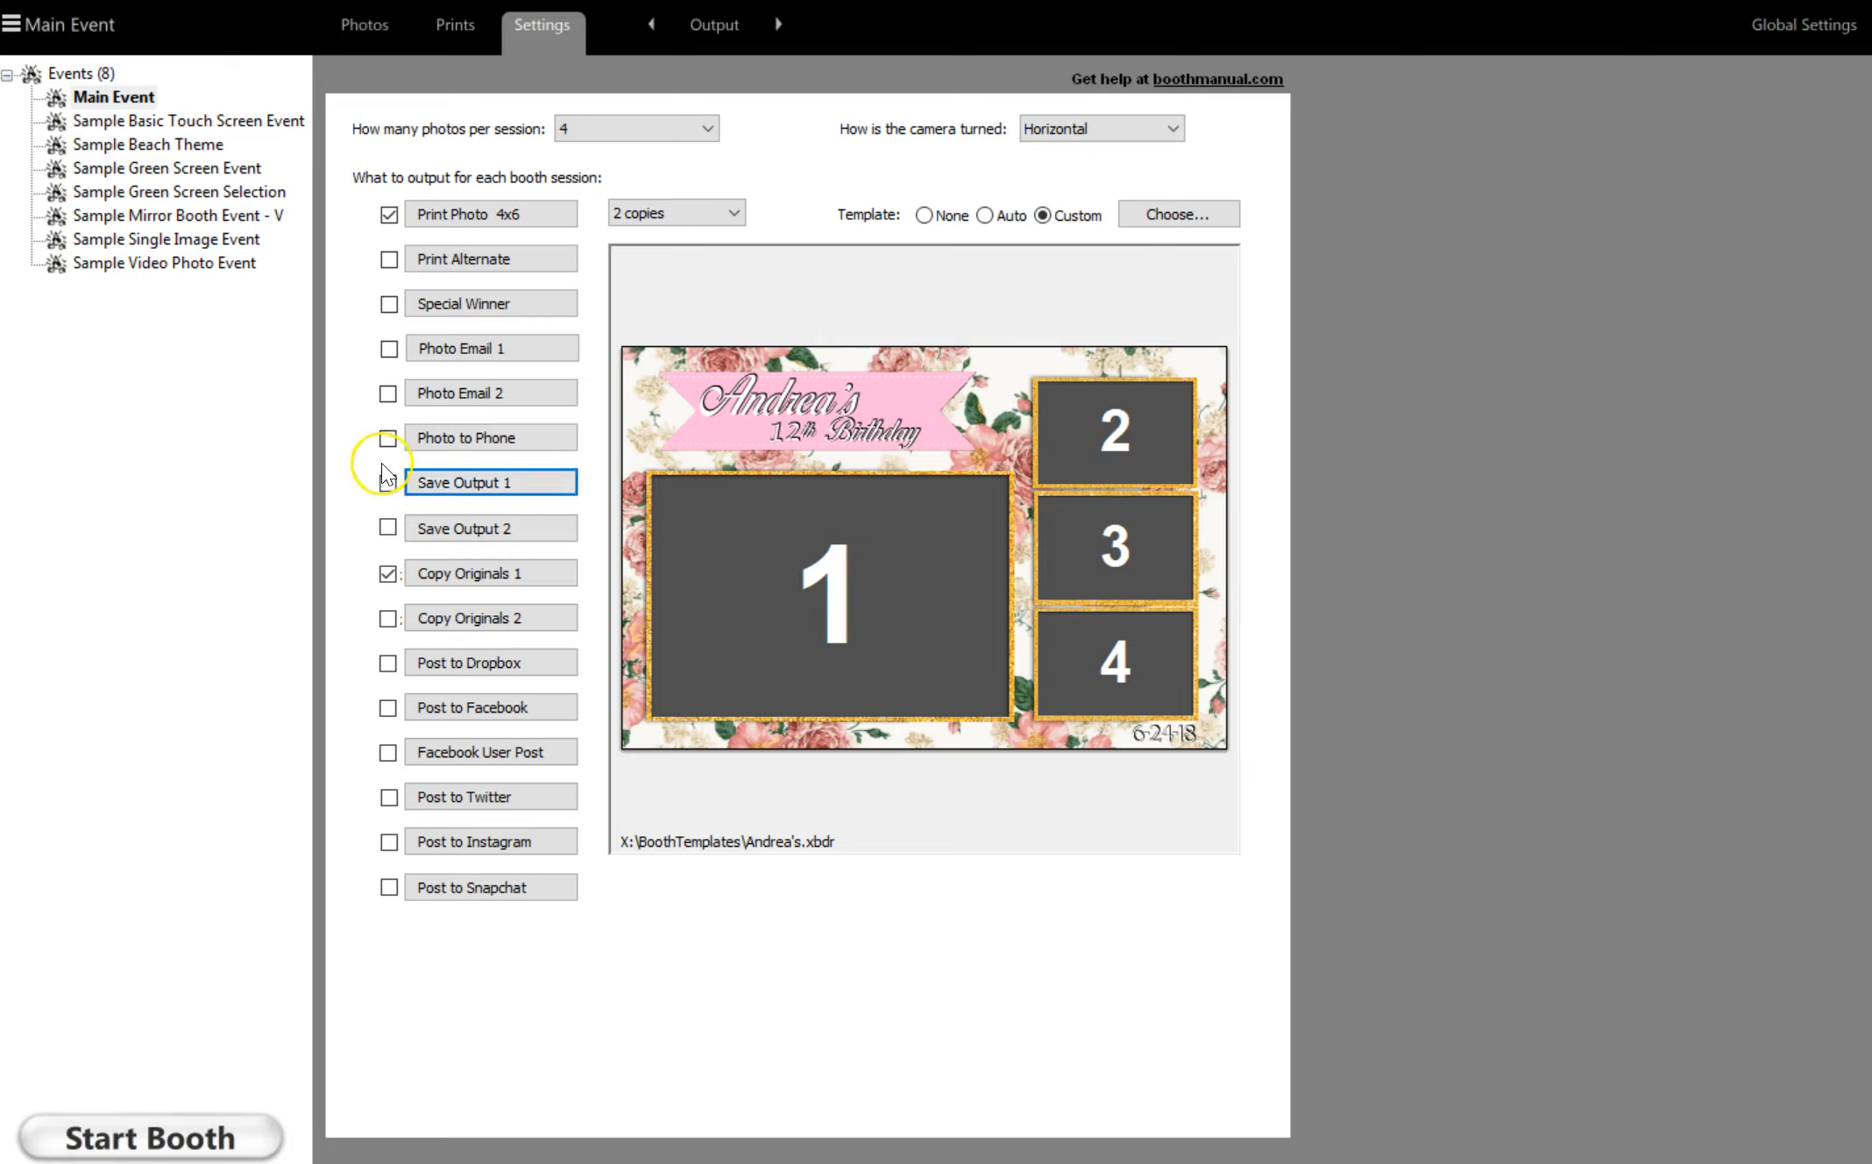
pyautogui.click(859, 546)
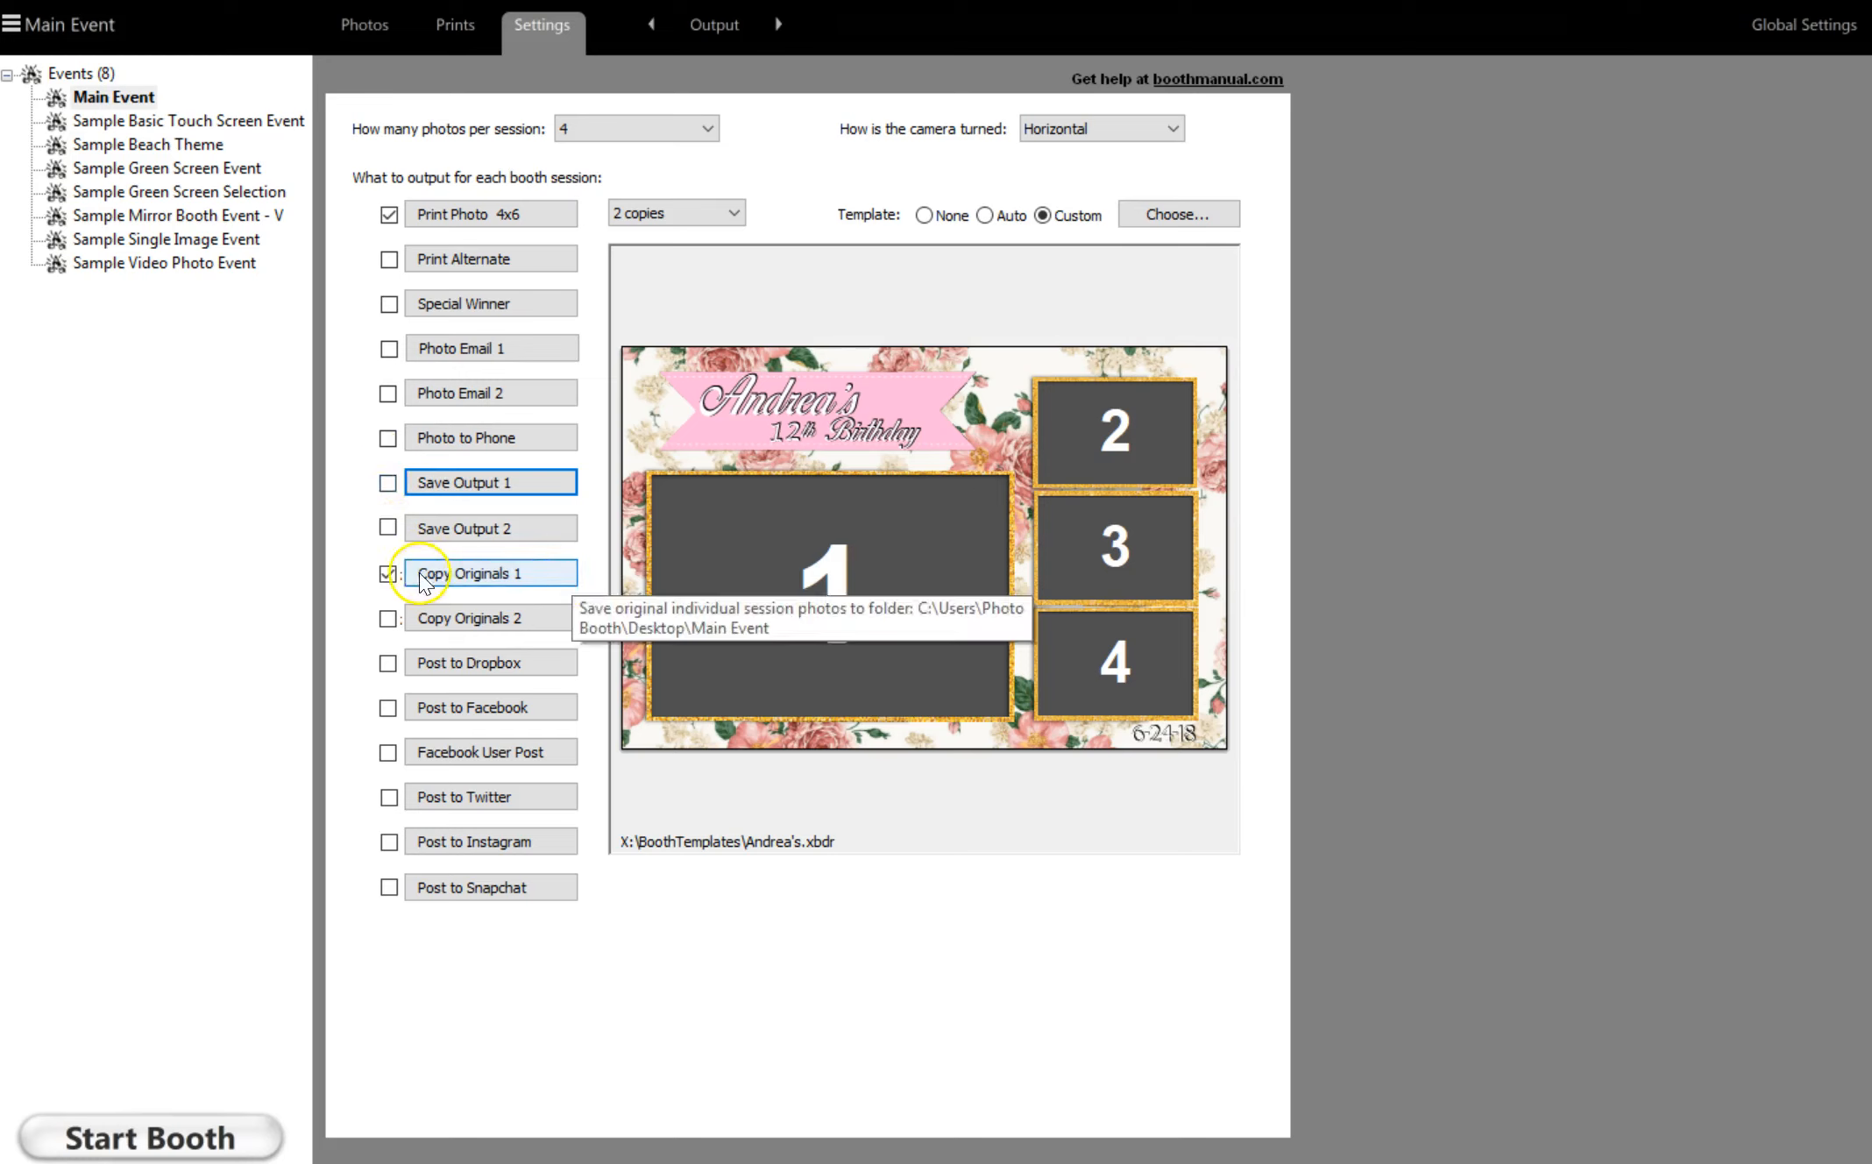
# Step: Try enabling Copy Originals 1 and 2, review the folder and image size settings of Copy Originals 1, and disable both outputs
pyautogui.click(388, 574)
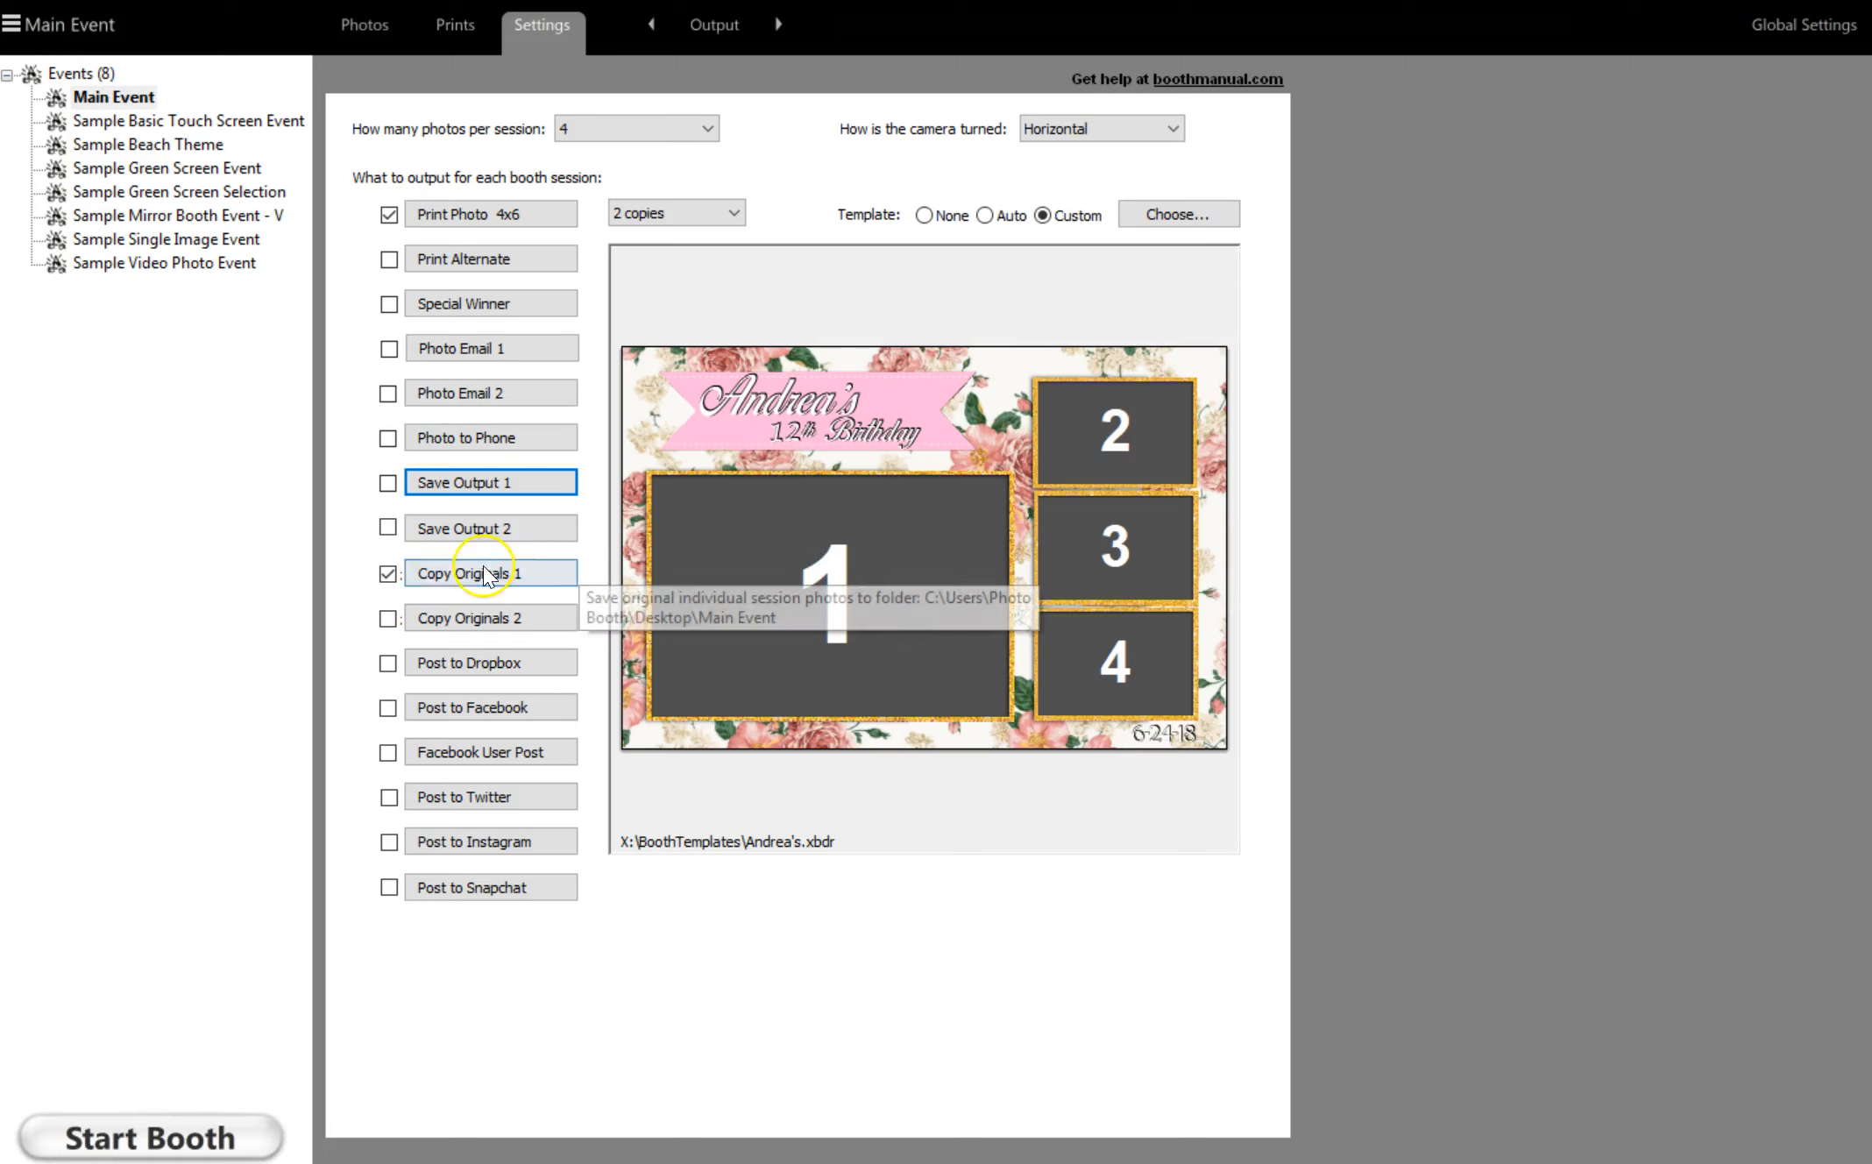
pyautogui.click(388, 619)
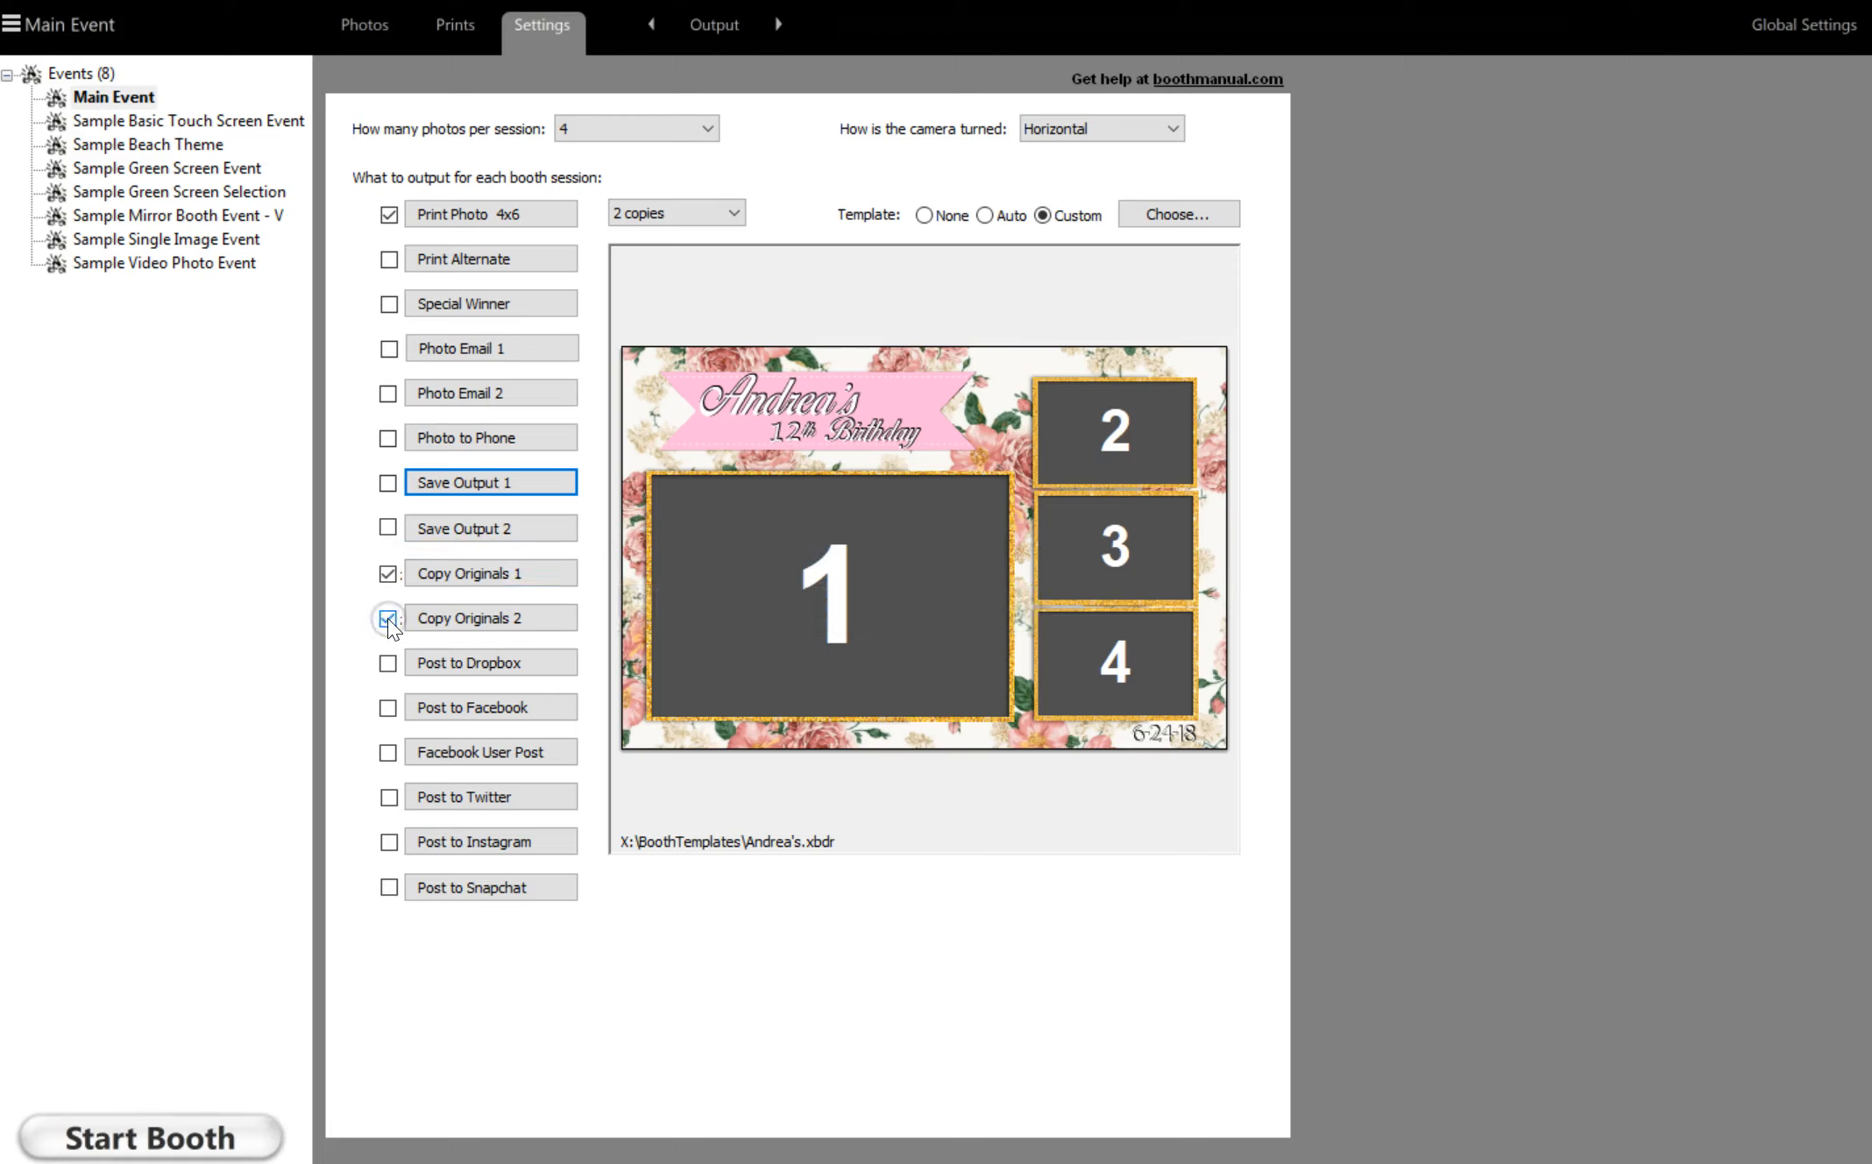
pyautogui.click(513, 577)
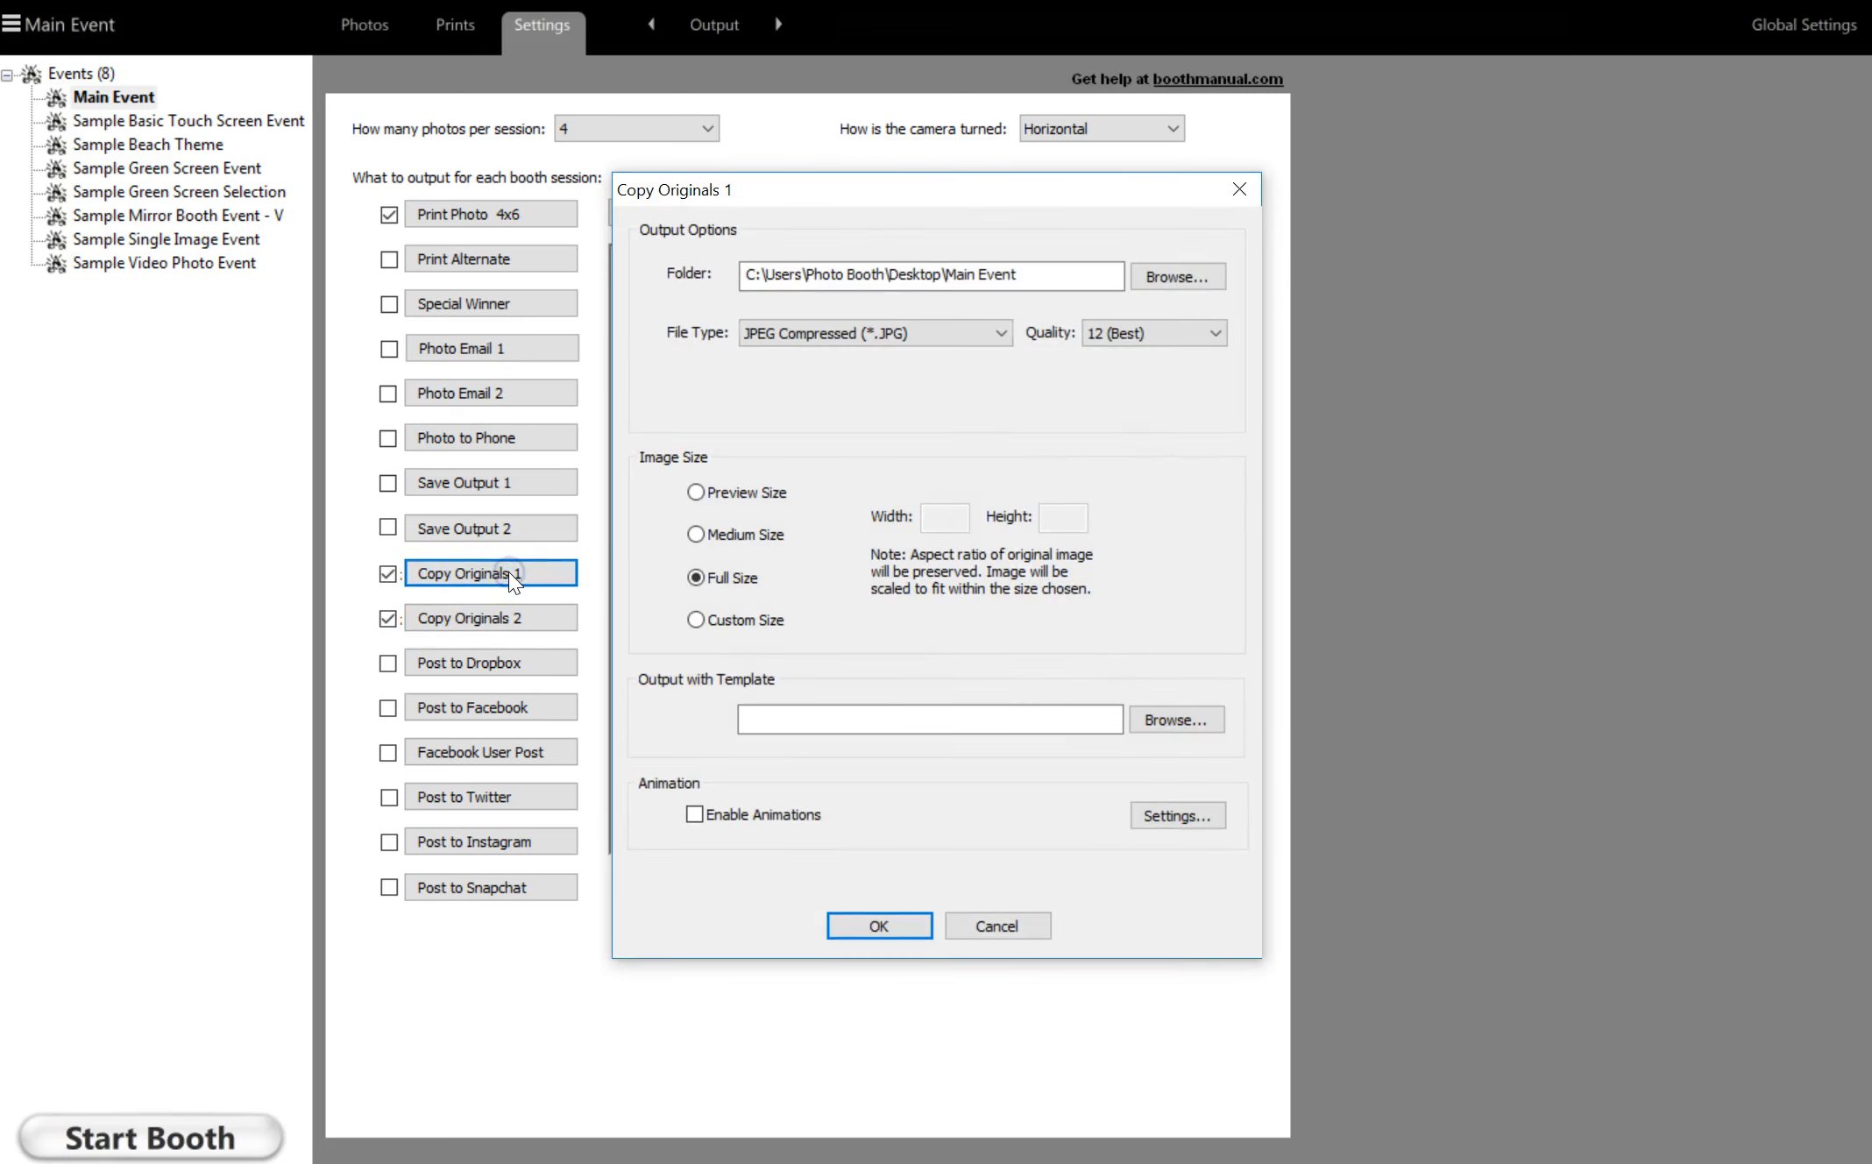
pyautogui.click(1236, 190)
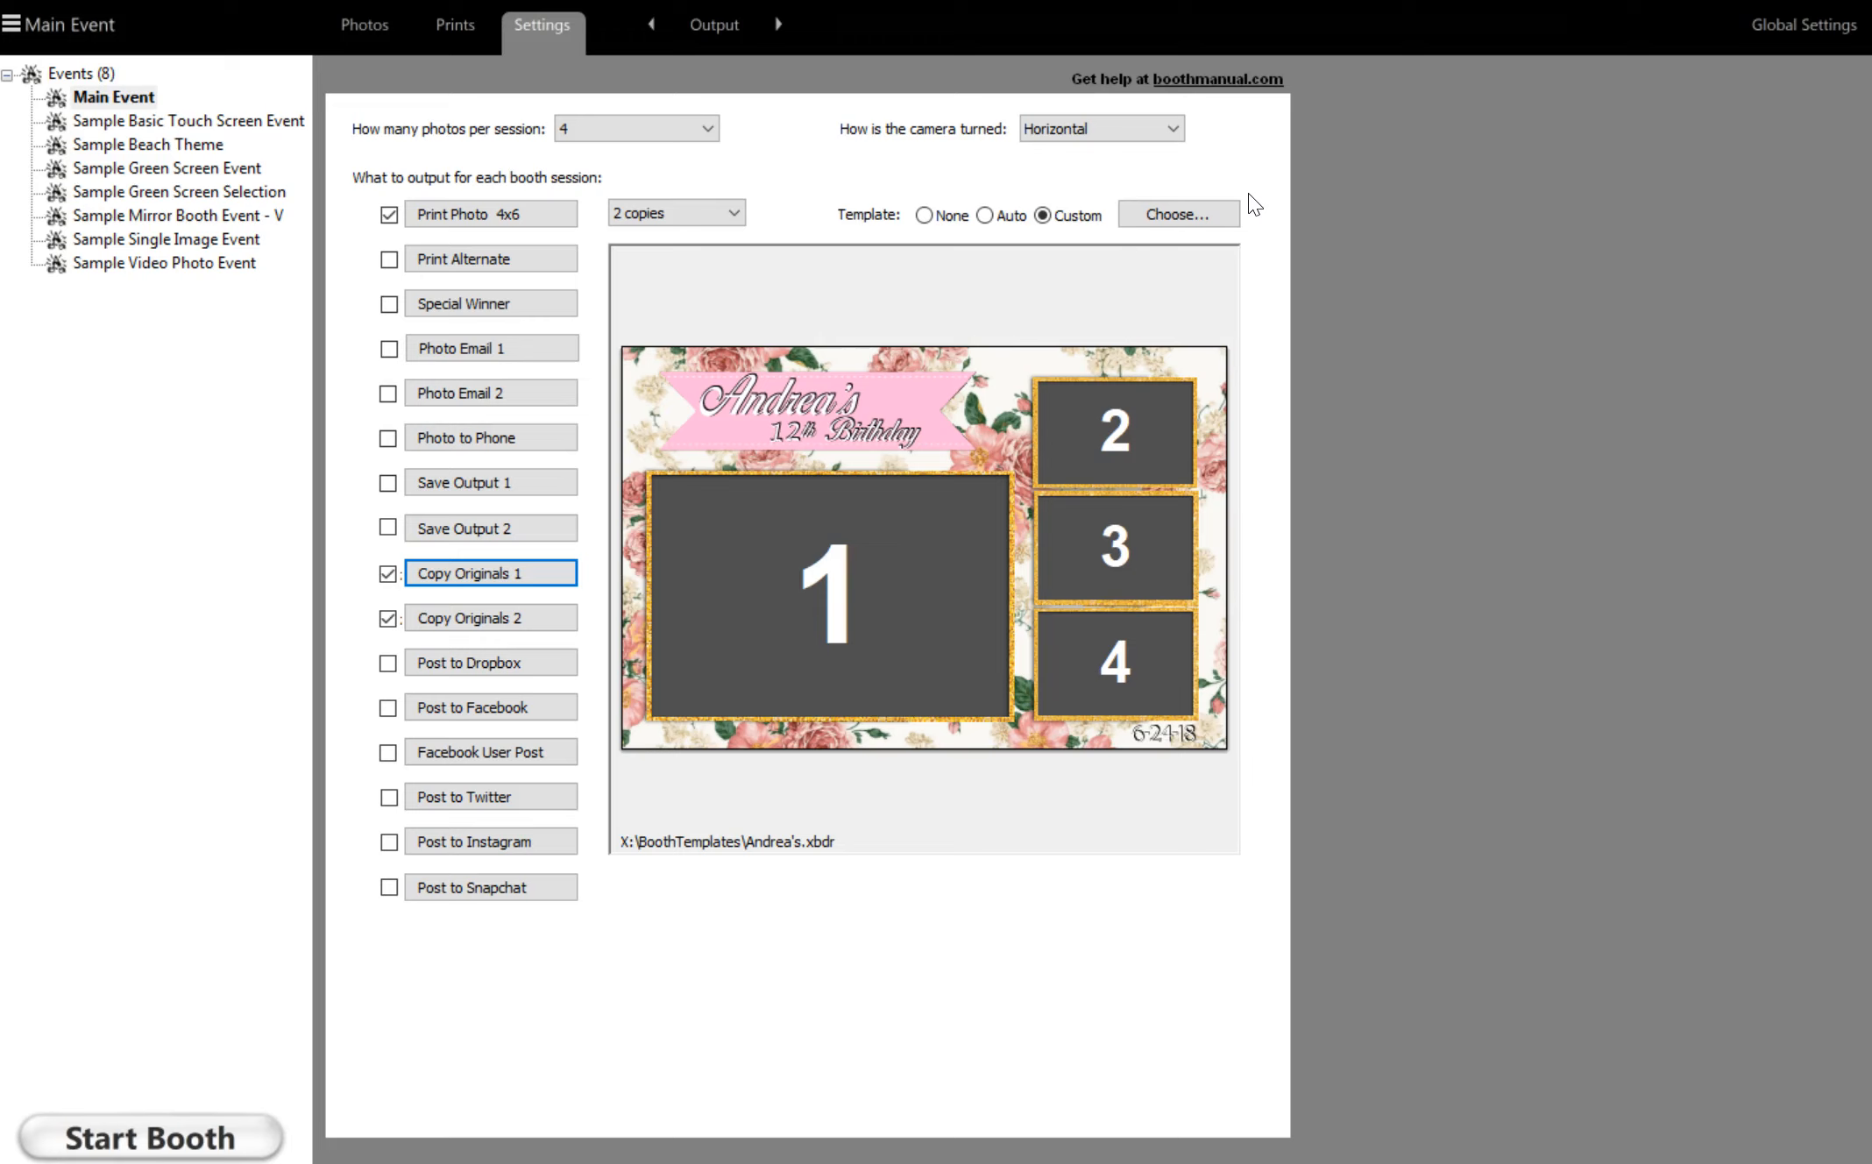
pyautogui.click(388, 574)
pyautogui.click(388, 619)
# Step: Try enabling Post to Facebook, Facebook User Post, Post to Twitter, Post to Instagram and Post to Snapchat, turning each off again
pyautogui.click(391, 714)
pyautogui.click(389, 709)
pyautogui.click(388, 754)
pyautogui.click(387, 754)
pyautogui.click(388, 798)
pyautogui.click(388, 843)
pyautogui.click(389, 888)
pyautogui.click(386, 889)
pyautogui.click(388, 843)
pyautogui.click(390, 798)
# Step: View the shared Application Options in the global settings and return to the Main Event's session settings
pyautogui.click(1824, 45)
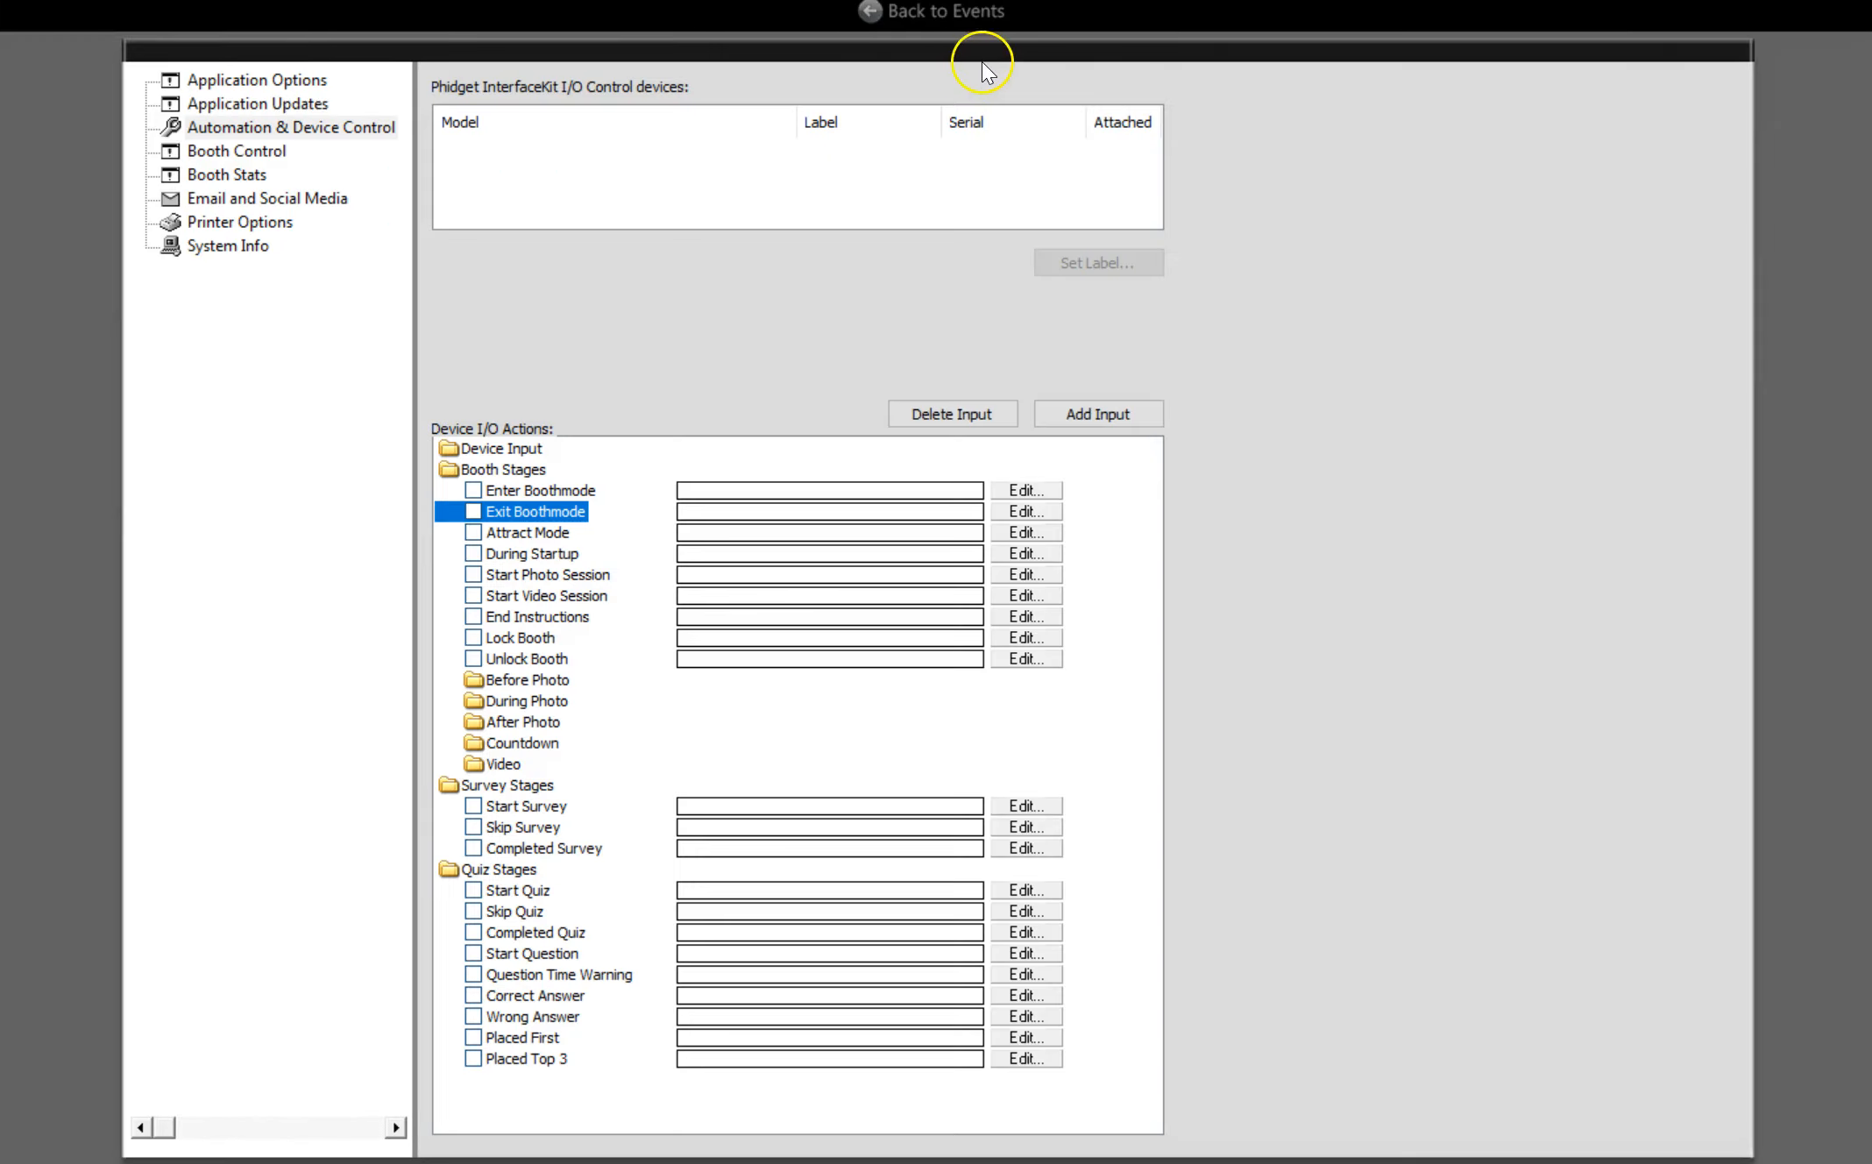
pyautogui.click(290, 81)
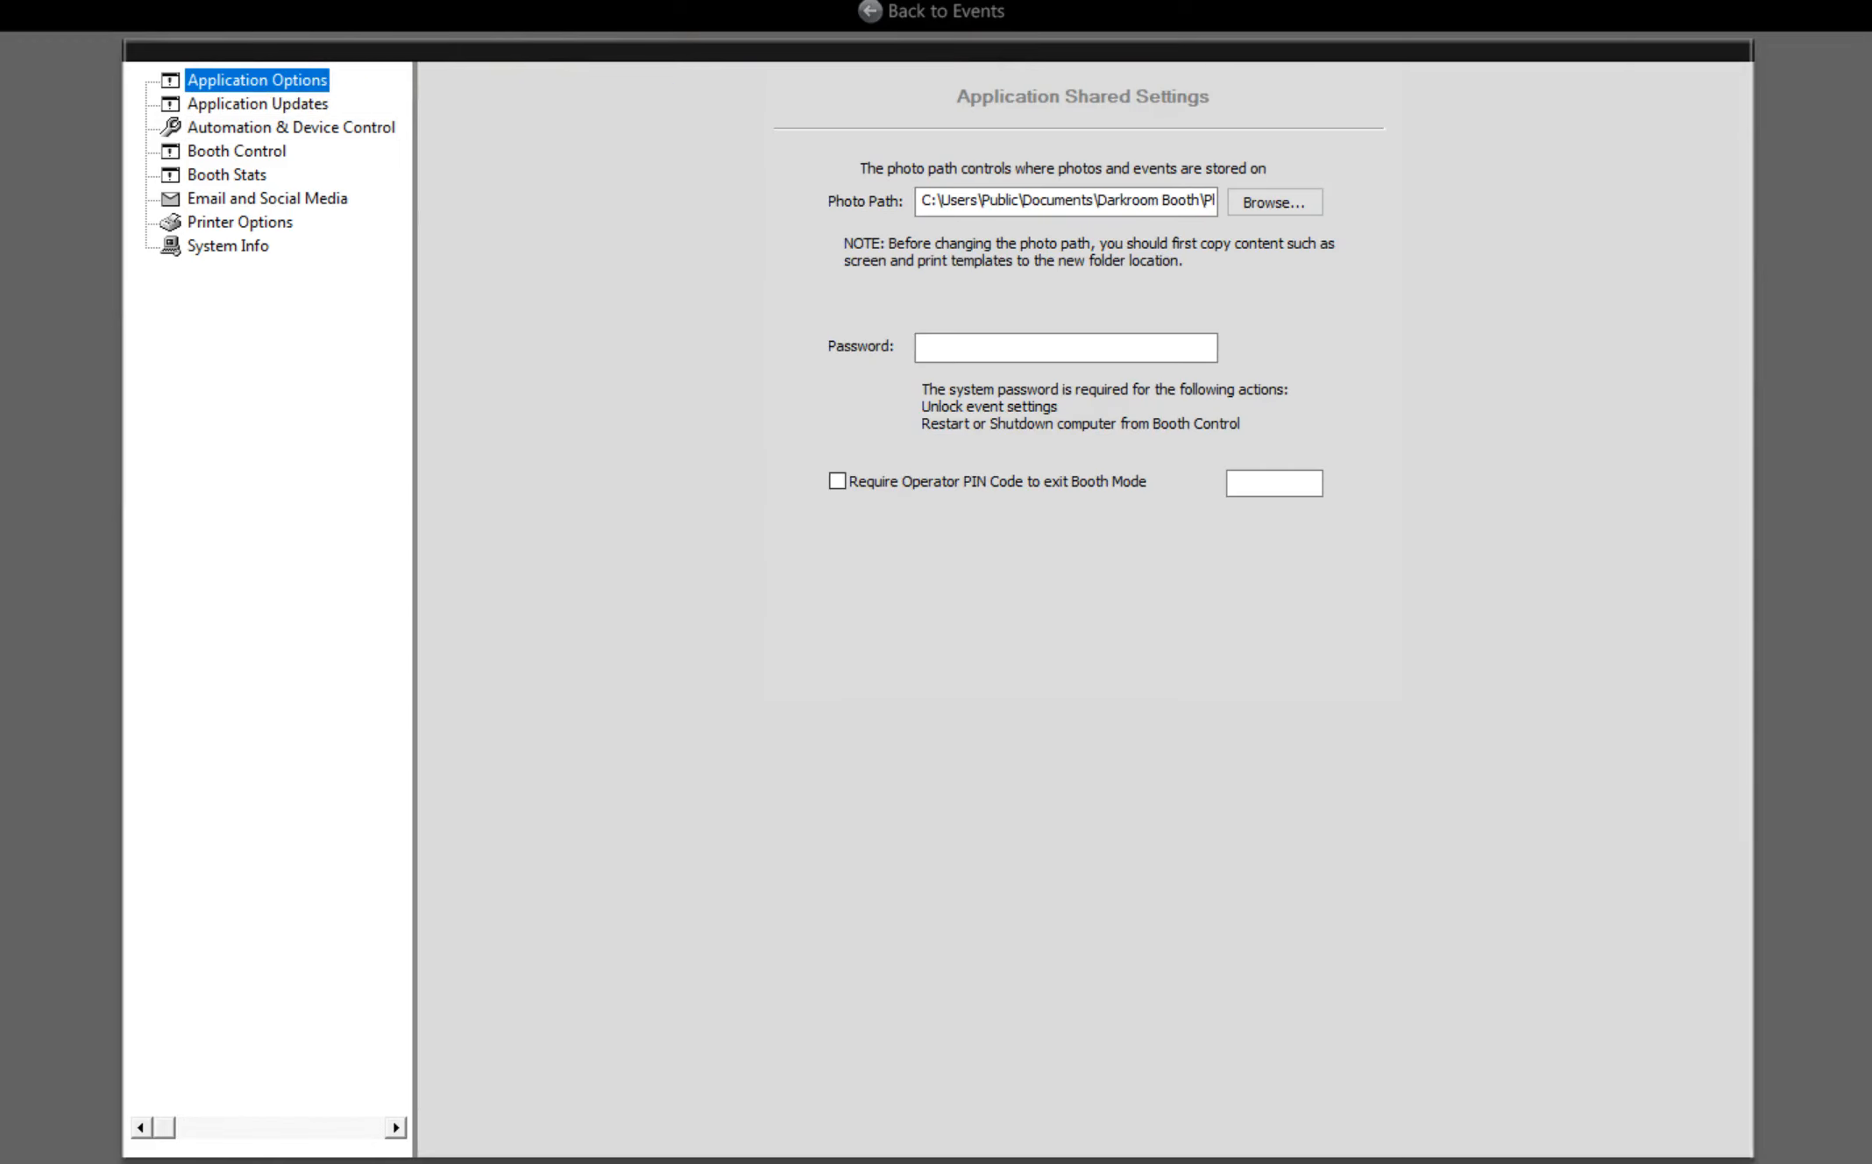
pyautogui.click(887, 15)
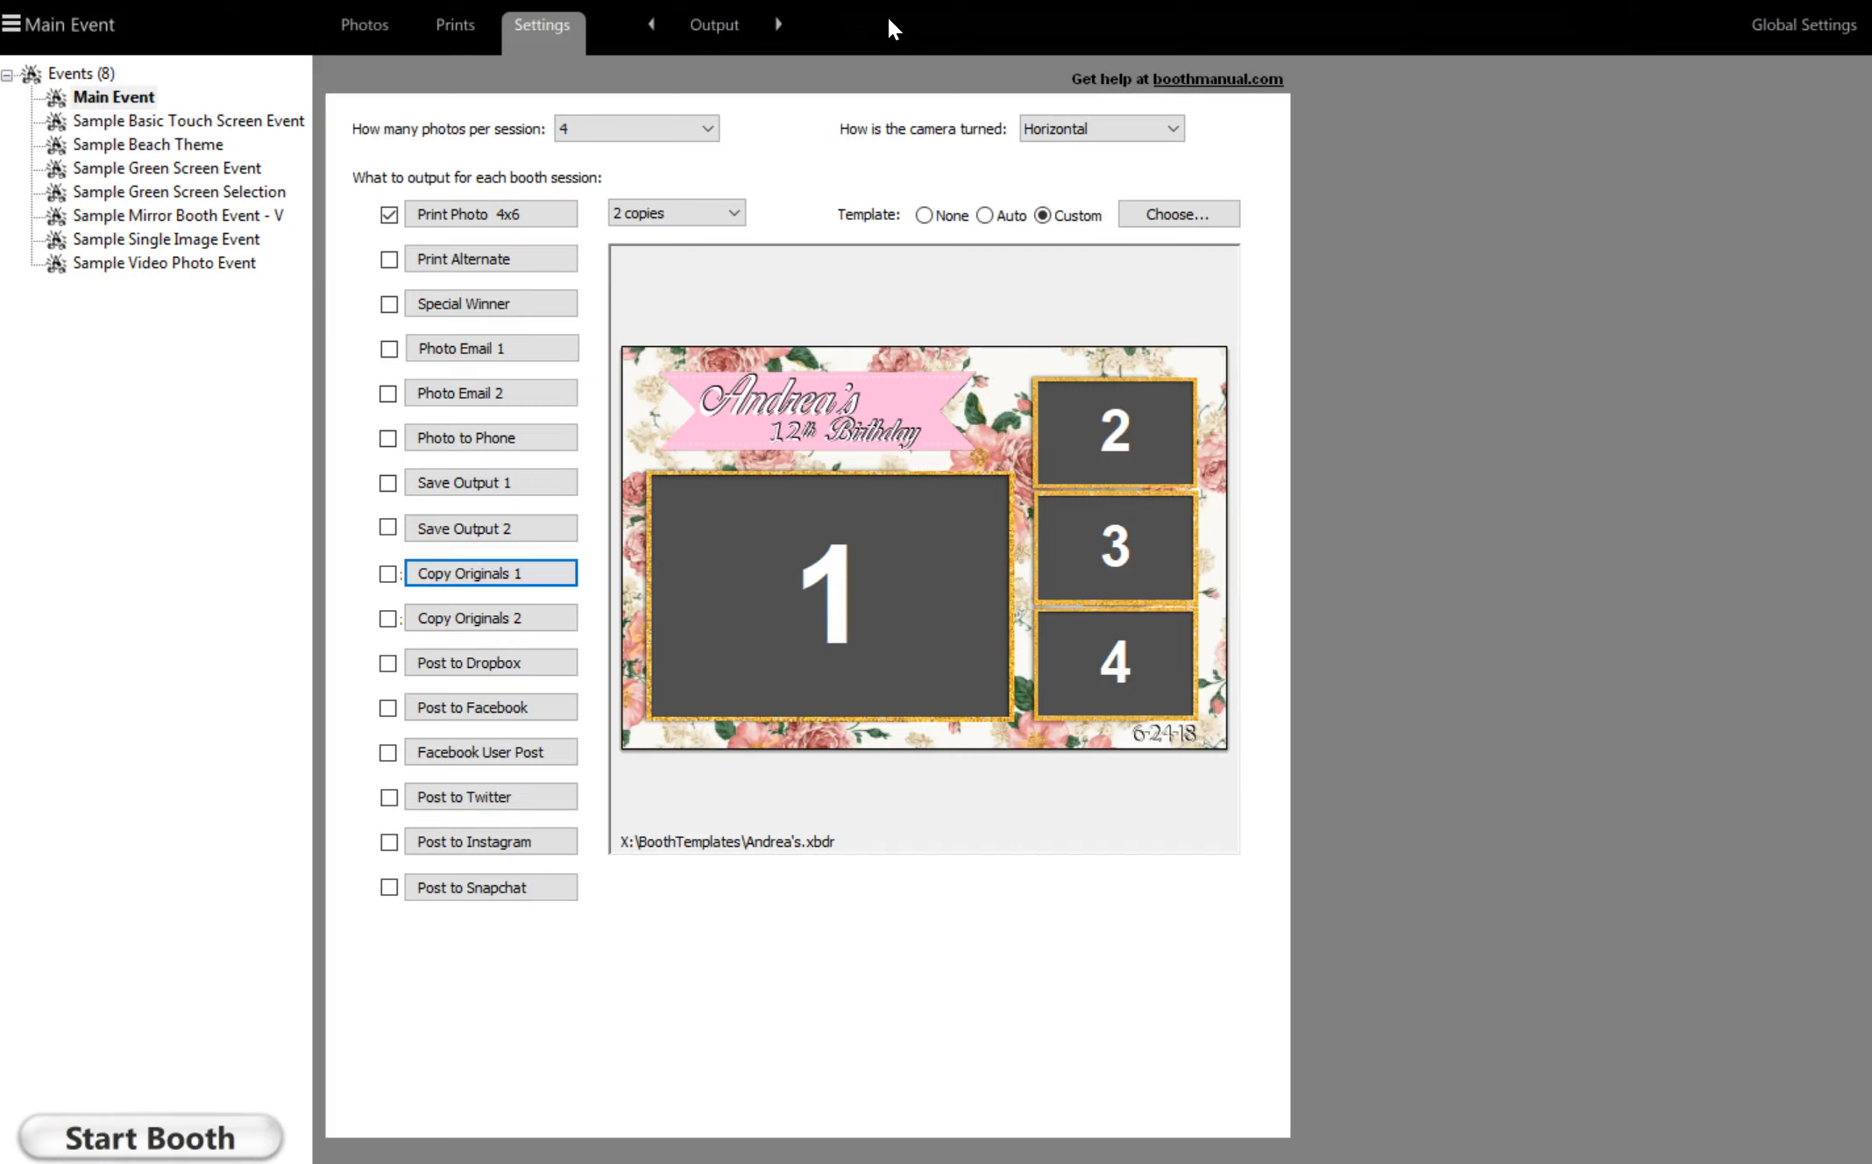